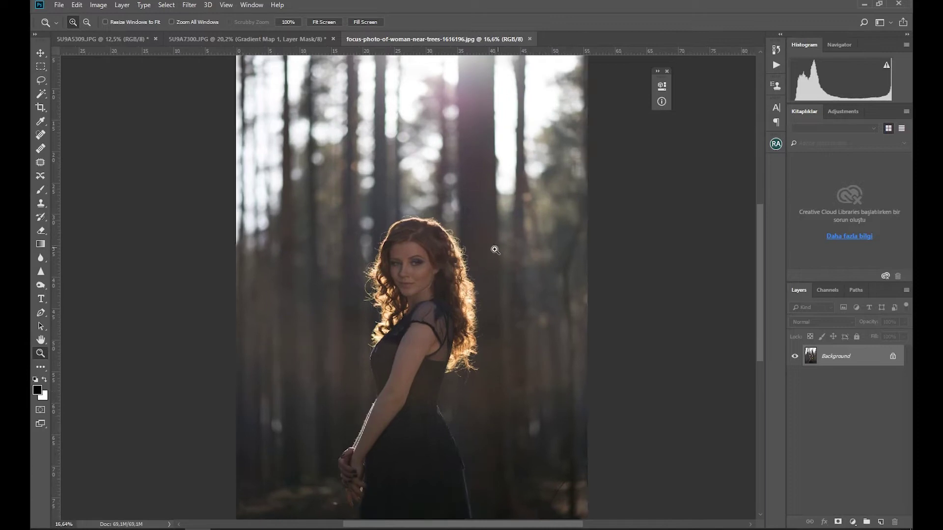
key("h")
left_click_drag(495, 252, 439, 299)
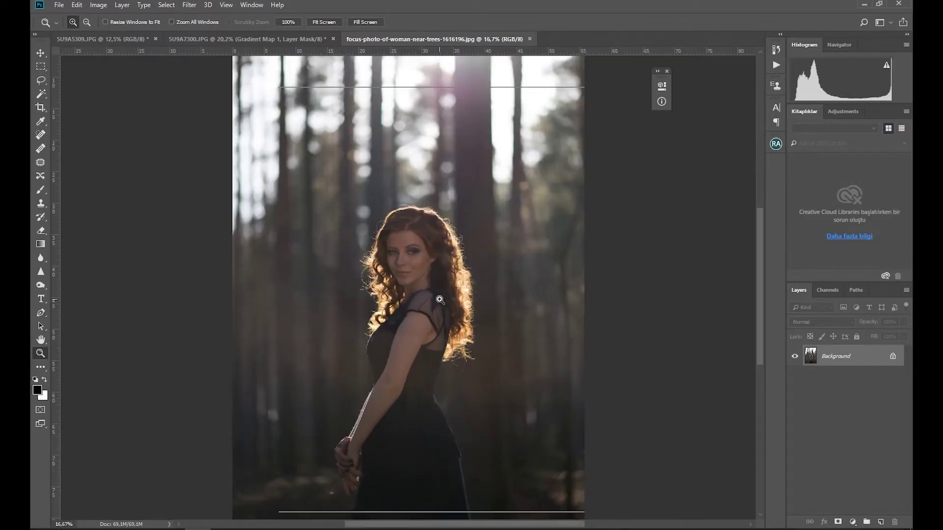
left_click(441, 301)
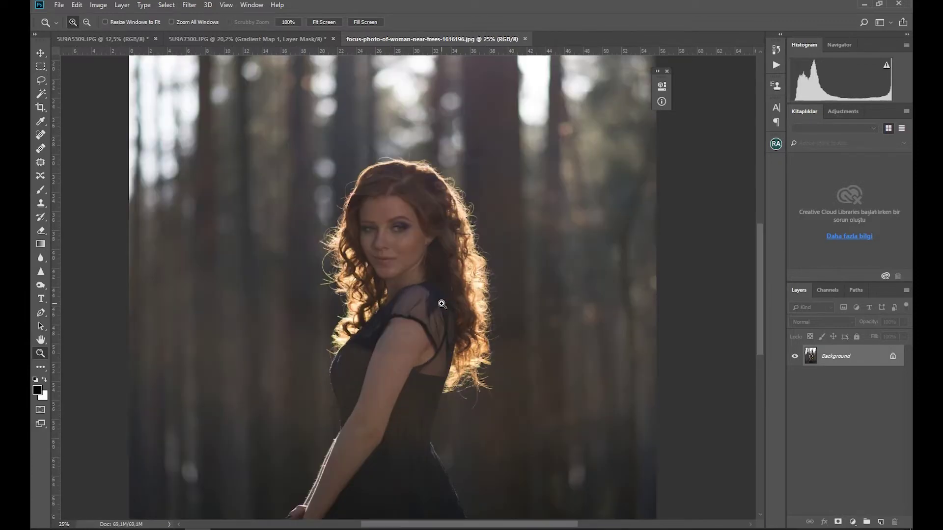
left_click(466, 243)
key("ctrl+0")
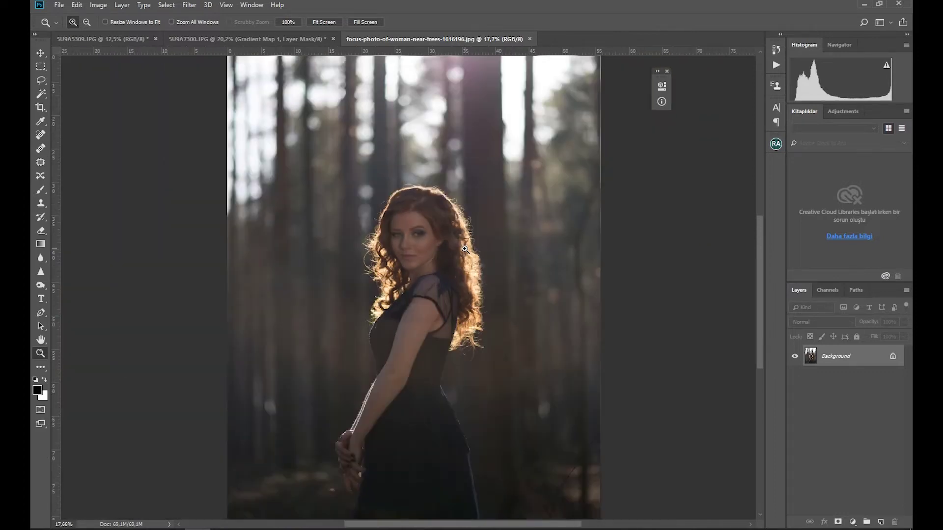
Duplicate the Background layer of the forest portrait under the name Background copy
right_click(825, 357)
left_click(835, 369)
left_click(555, 149)
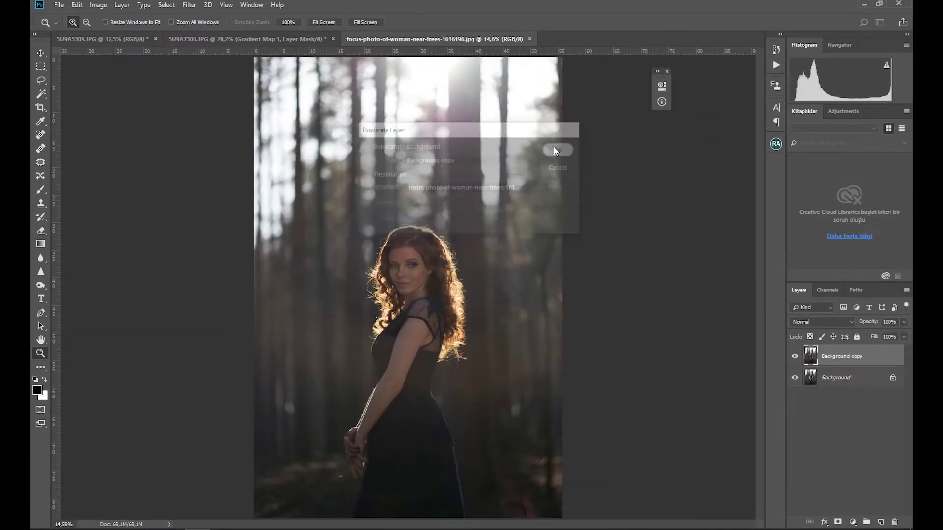
Start the Camera Raw Filter on the copied layer, apply the automatic tone correction, and raise Exposure to +1.10
left_click(190, 5)
left_click(213, 67)
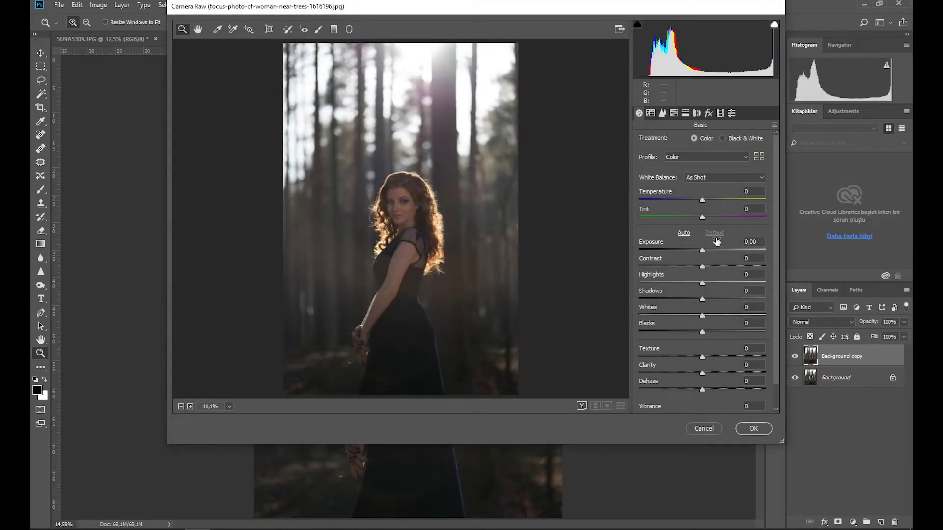
left_click(684, 233)
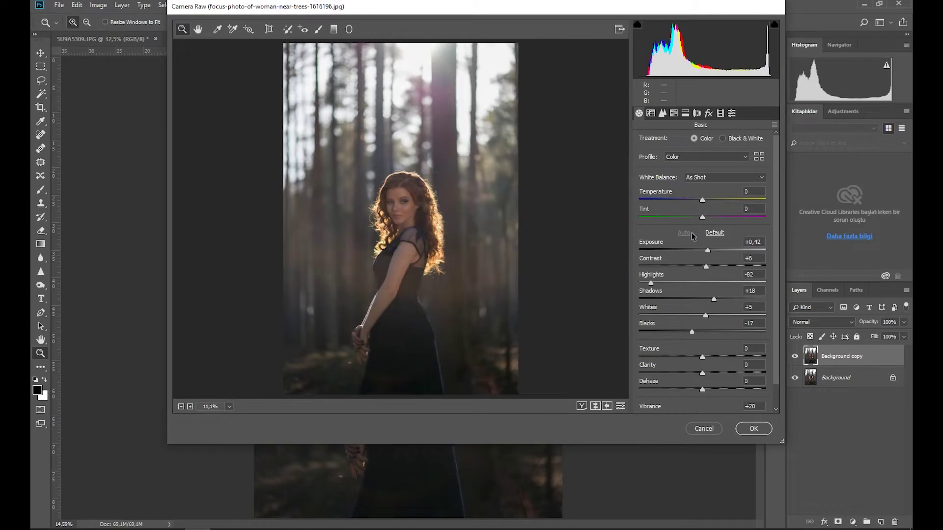
left_click_drag(708, 250, 717, 251)
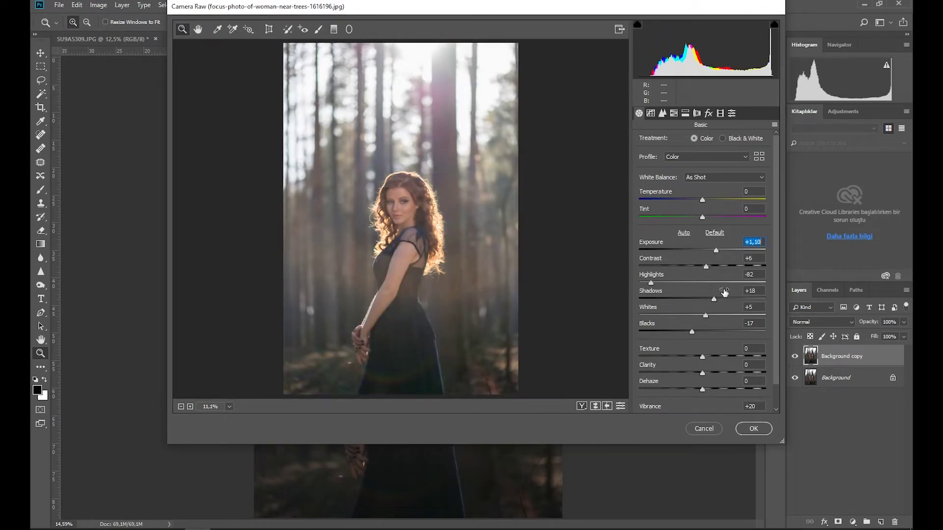
Set Contrast to +45 and Shadows to +26, increase Texture, and apply the Camera Raw adjustments to the layer
left_click(726, 266)
left_click_drag(729, 268, 731, 267)
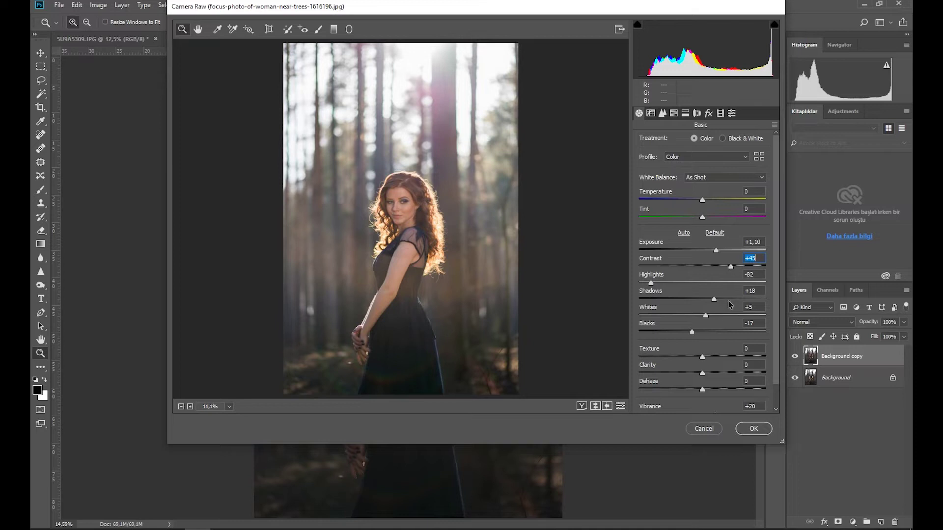
left_click_drag(714, 299, 709, 299)
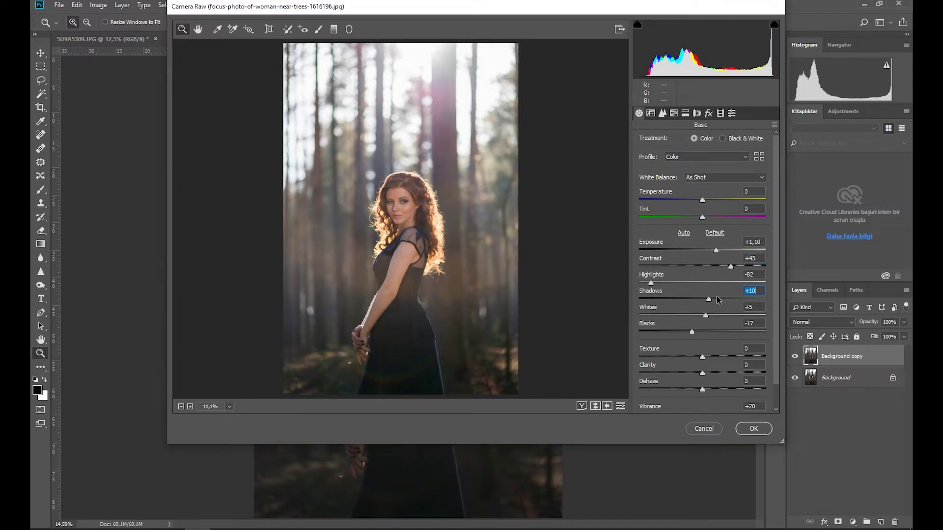
left_click(717, 299)
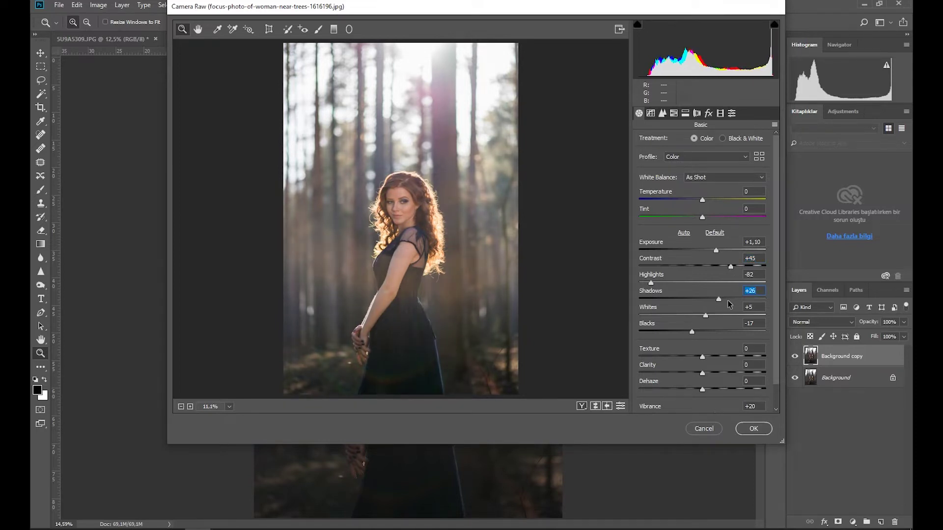
left_click(717, 356)
left_click(751, 428)
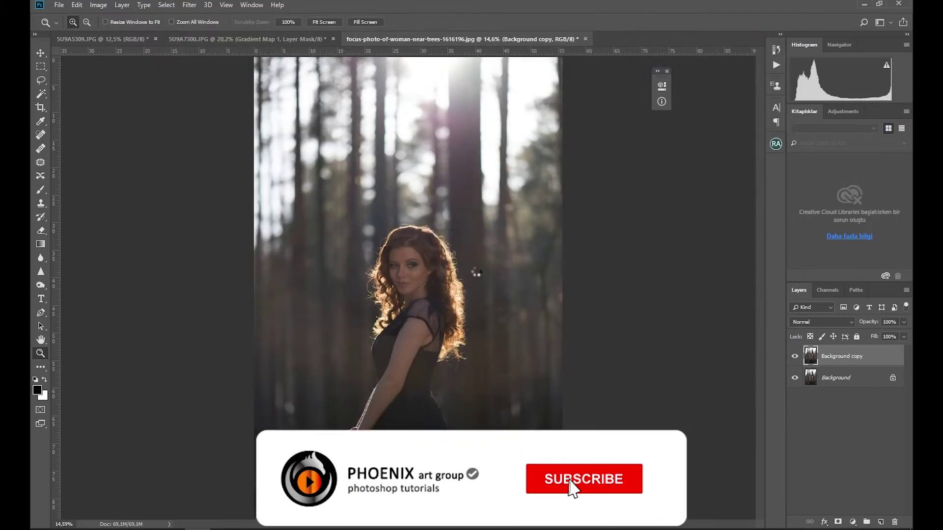
Add a layer mask to Background copy and invert it to black to hide the brightened version
left_click(411, 324)
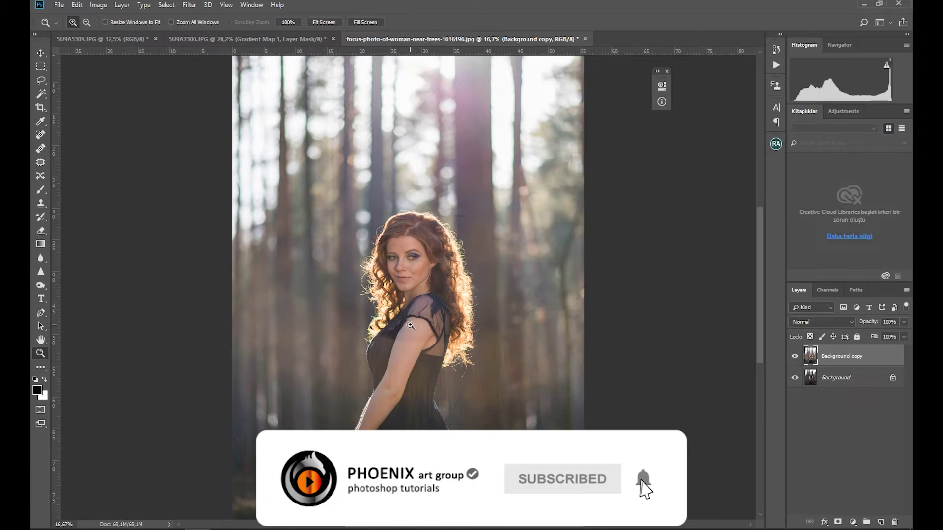
left_click(838, 523)
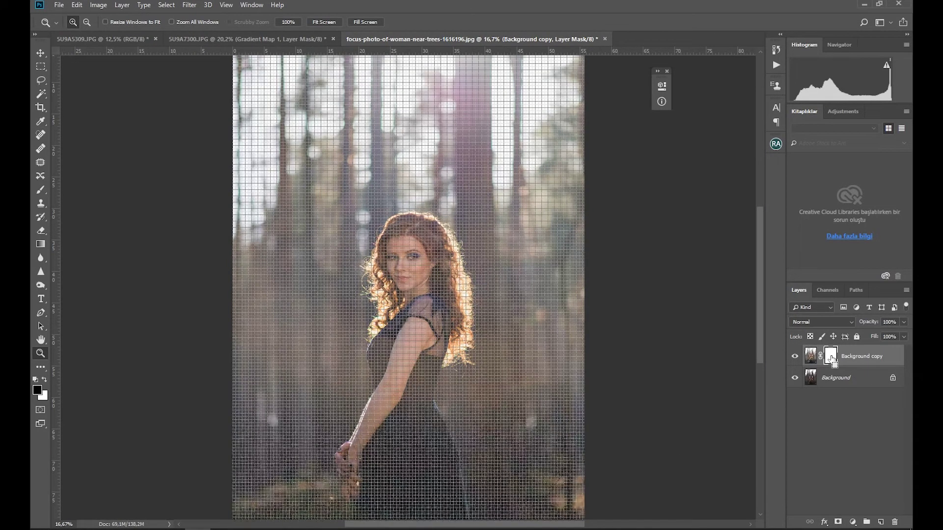
key("ctrl+i")
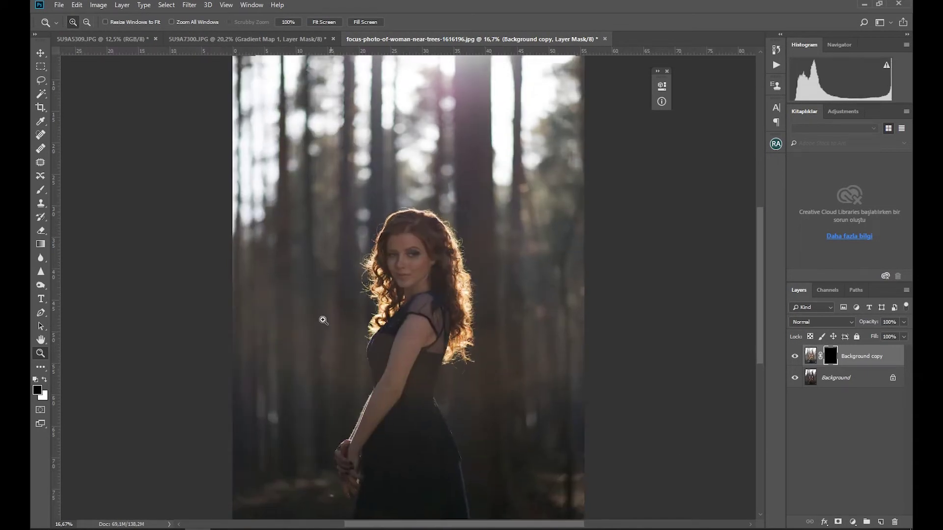
Set up the Brush tool with white as foreground colour and a soft round tip about 495 px in size
scroll(322, 318, "up", 1)
key("b")
left_click(45, 380)
right_click(419, 224)
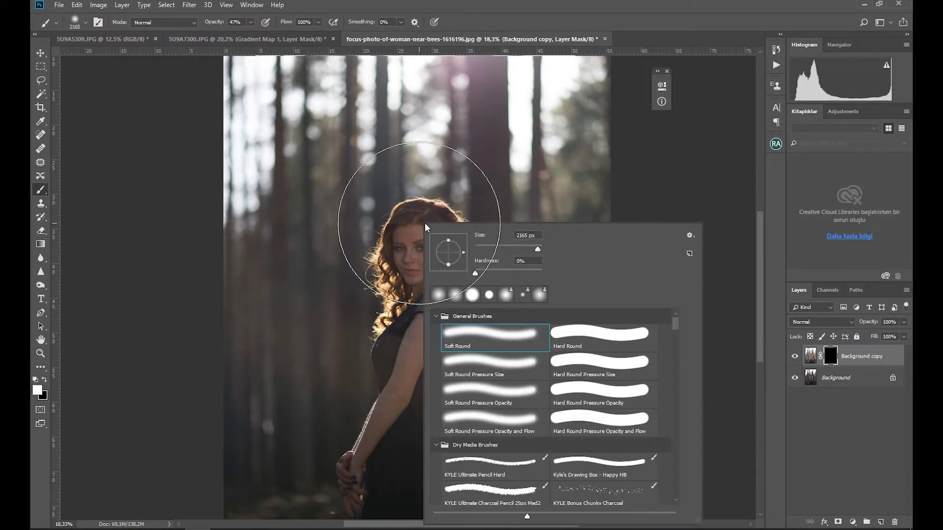
left_click(536, 247)
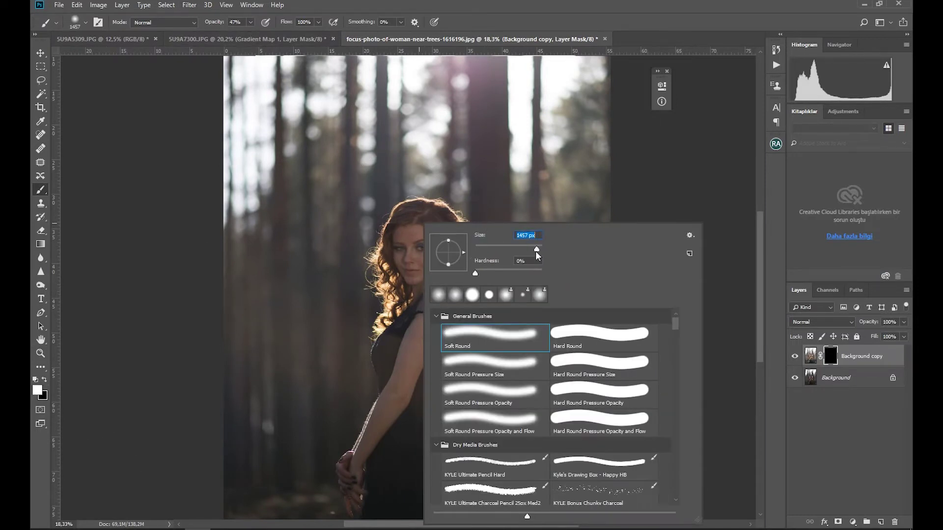
left_click_drag(536, 250, 534, 249)
left_click(540, 3)
Paint on the mask over the woman's face, arm and hands to reveal the brightened skin
mouse_move(419, 268)
left_mouse_down()
mouse_move(411, 231)
mouse_move(418, 349)
mouse_move(406, 393)
mouse_move(354, 480)
mouse_move(362, 462)
left_mouse_up()
left_click_drag(417, 333, 415, 366)
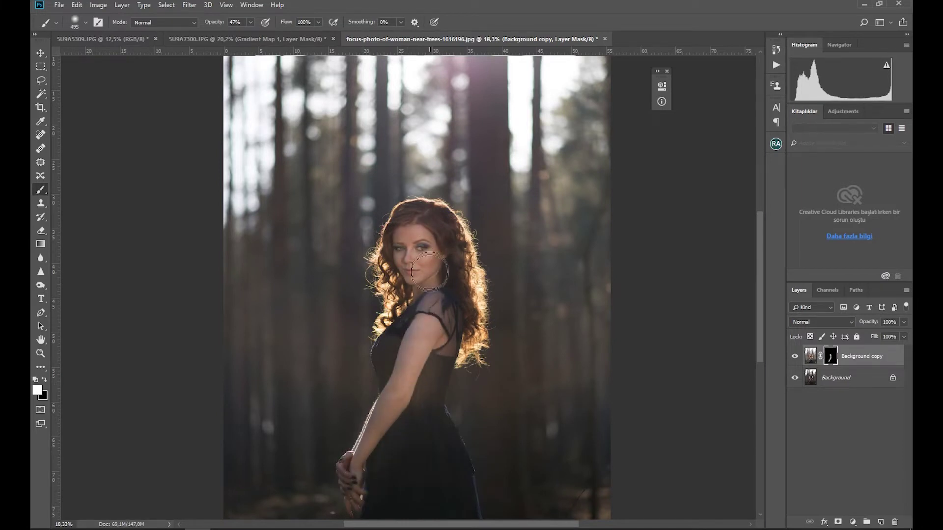
left_click_drag(428, 326, 403, 386)
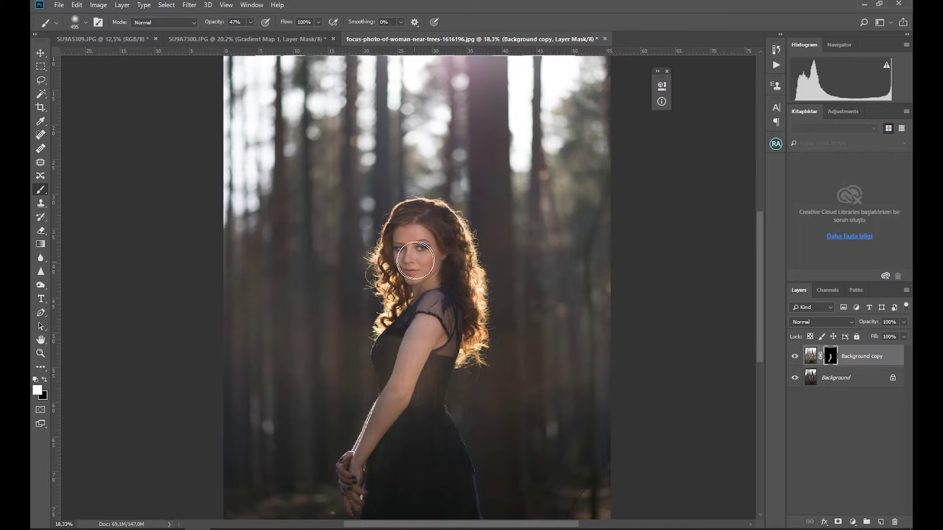
scroll(440, 284, "down", 1)
scroll(439, 285, "down", 1)
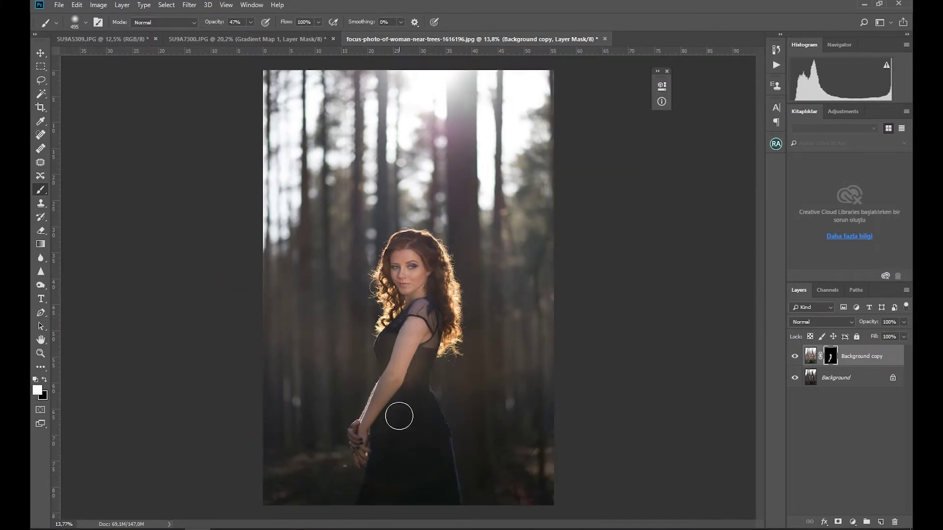
left_click_drag(366, 449, 360, 436)
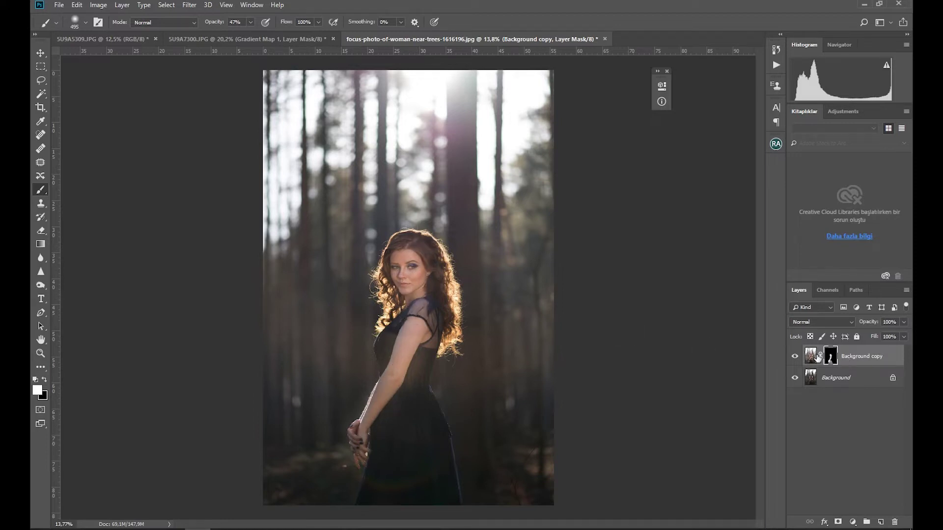
Apply Levels to the Background copy image with a black input level of 12 and midtones at 0.89
left_click(811, 358)
key("ctrl+l")
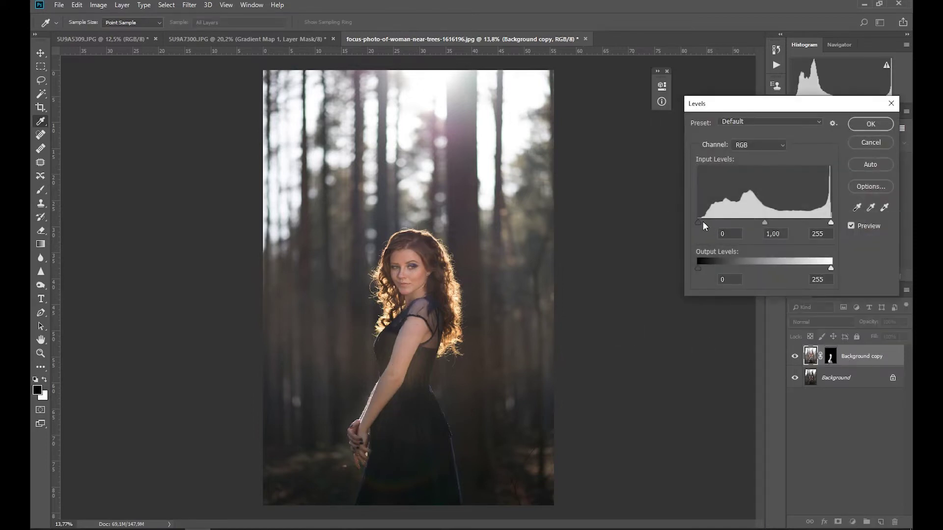
left_click_drag(704, 222, 704, 222)
left_click_drag(764, 223, 772, 223)
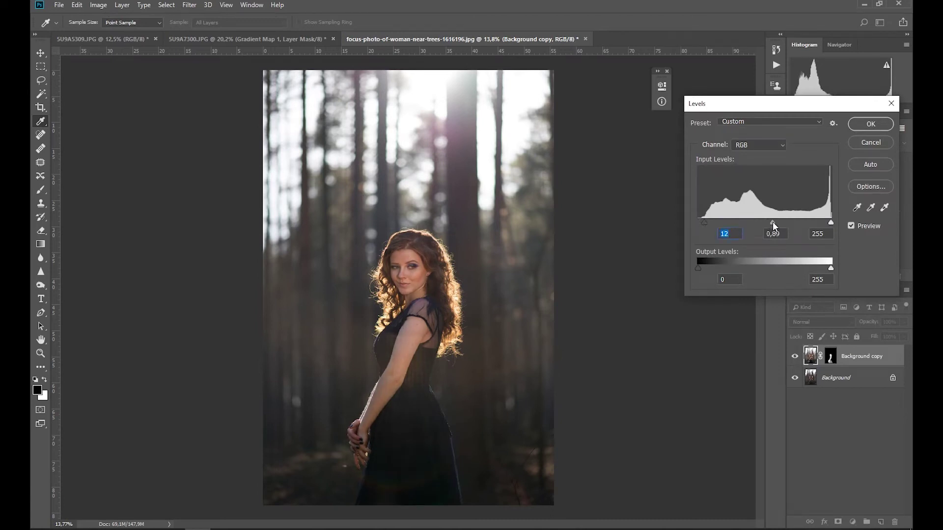
left_click(871, 124)
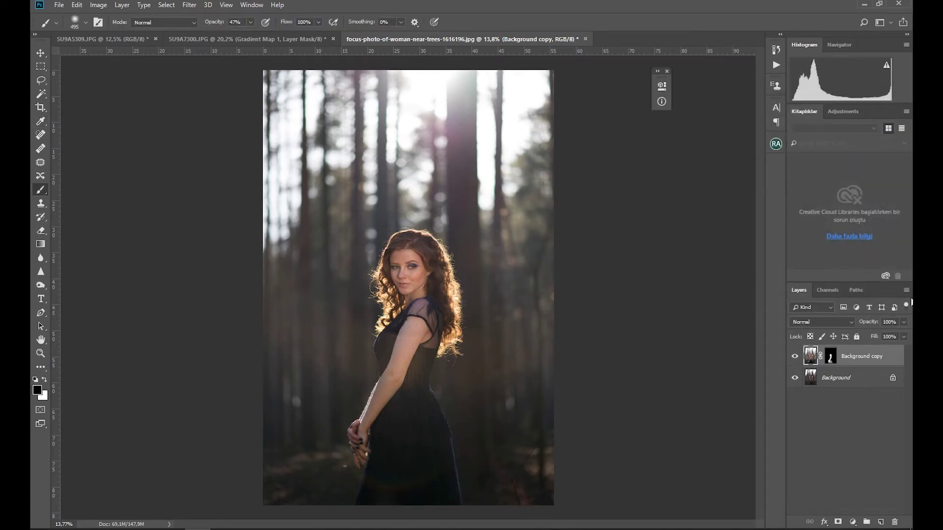
Lower the Background copy layer's opacity to about 80% and merge it with the Background layer
left_click_drag(904, 334, 895, 333)
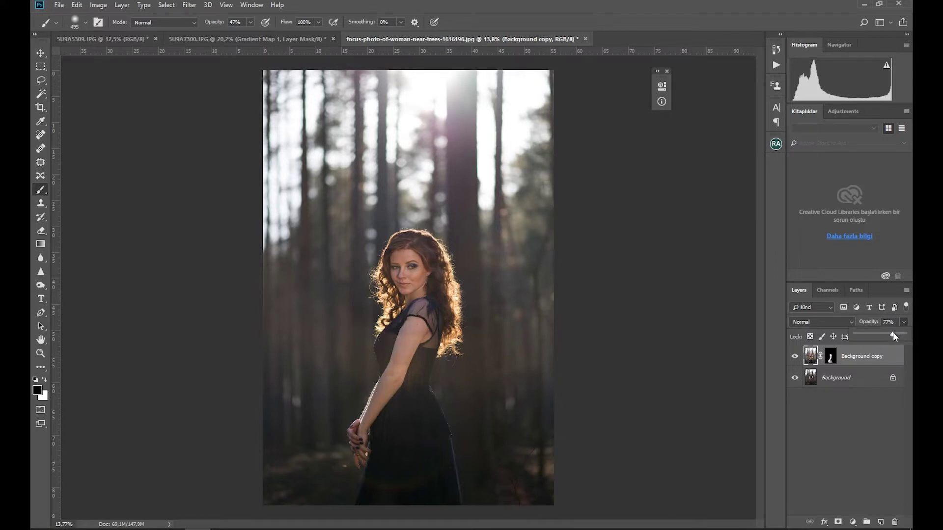
left_click(806, 353)
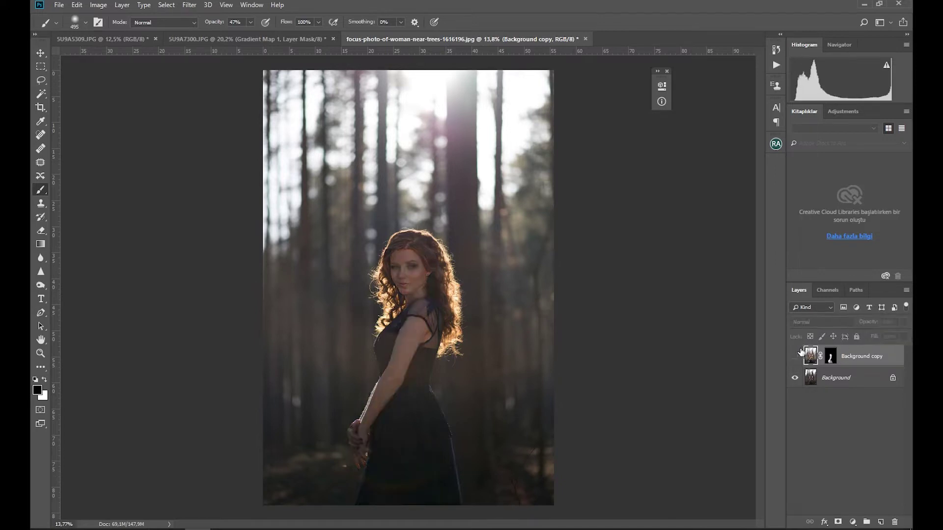
right_click(834, 376)
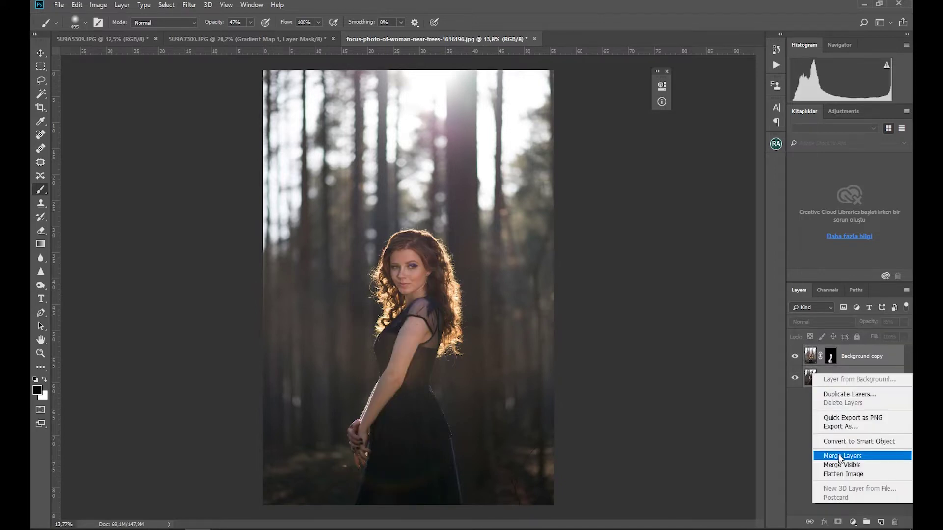
left_click(842, 457)
Duplicate the merged Background layer as Background copy
right_click(838, 360)
left_click(849, 378)
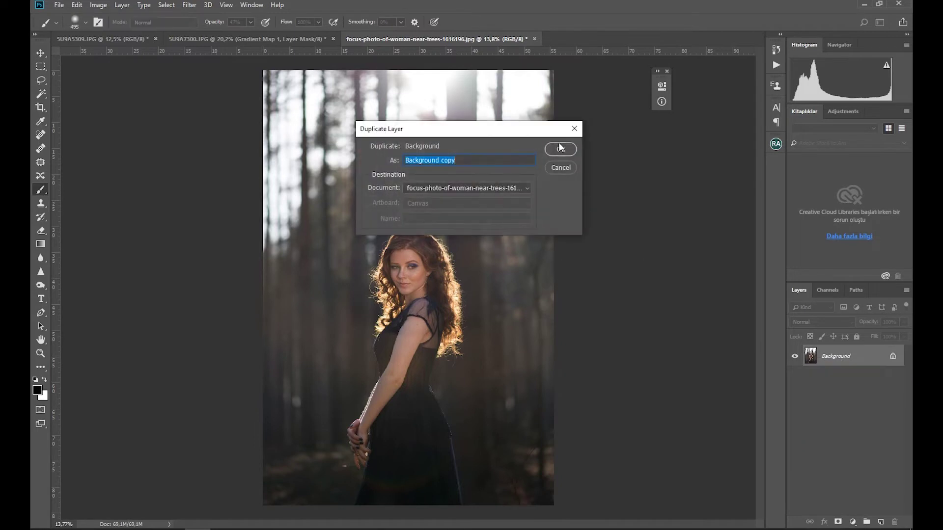
left_click(560, 149)
Start the Camera Raw Filter on the new copy and warm the white balance with Temperature +26 and Tint +20
left_click(190, 5)
left_click(216, 69)
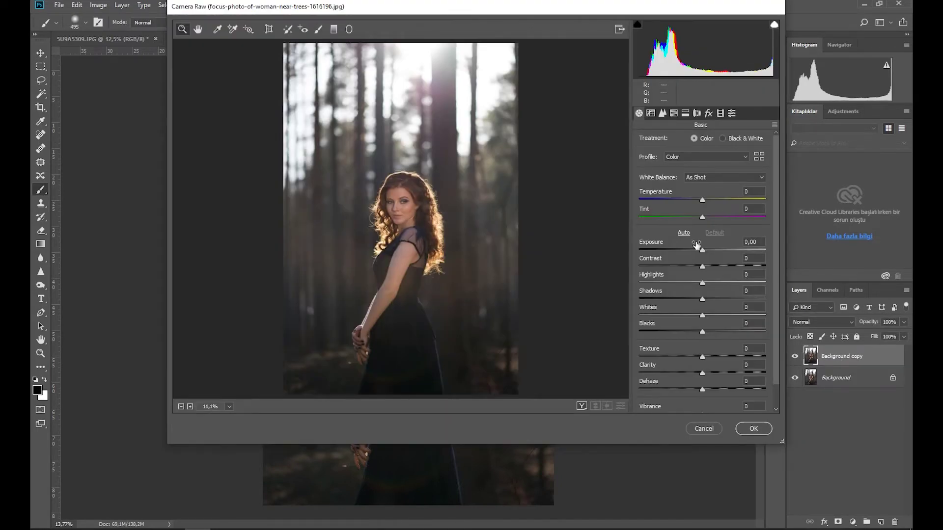
left_click(716, 199)
left_click_drag(721, 199, 724, 220)
left_click(718, 199)
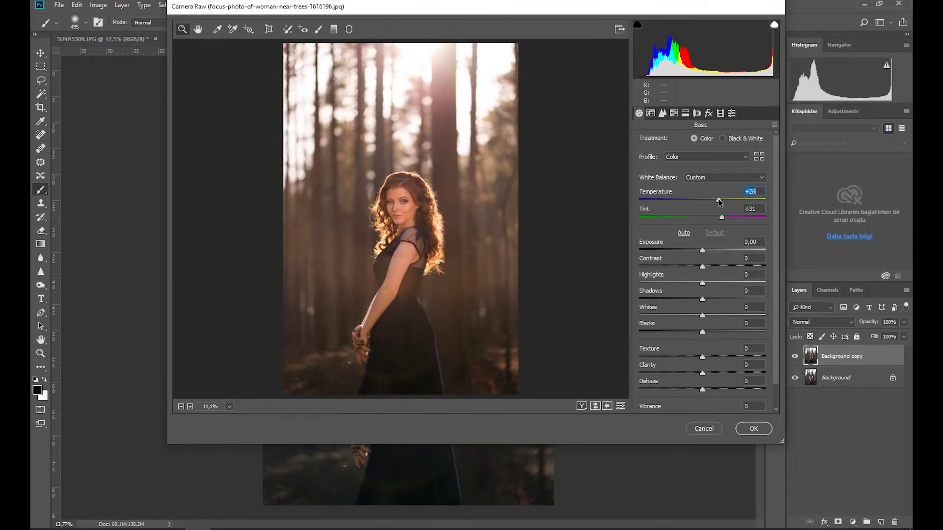
Split-tone the photo with highlights at hue 213 and saturation 28, and shadows at hue 41 with slightly raised saturation
left_click(686, 113)
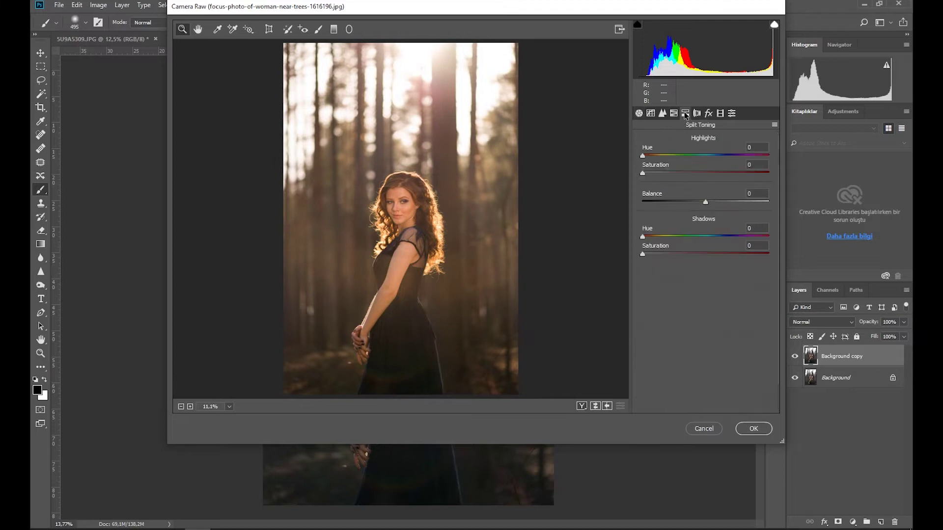
left_click_drag(701, 155, 681, 174)
left_click(657, 237)
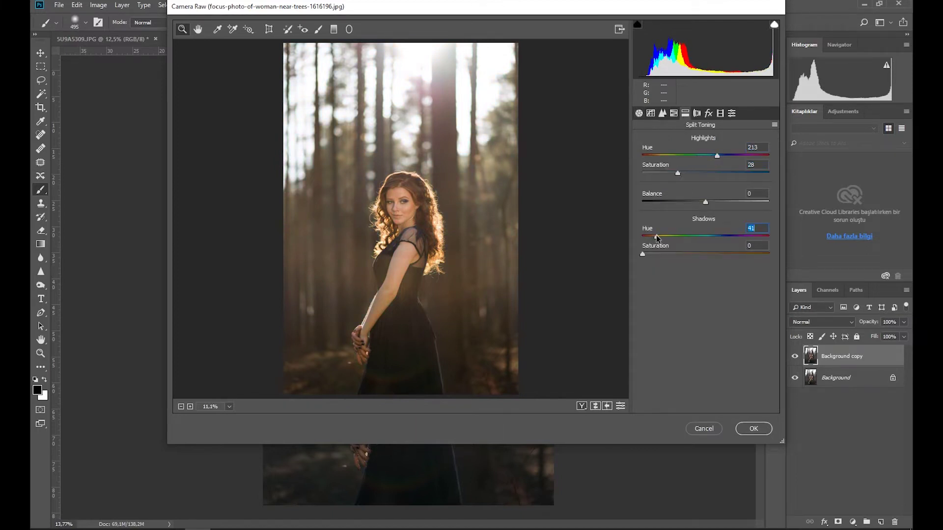
mouse_move(661, 254)
left_mouse_down()
mouse_move(644, 255)
mouse_move(658, 255)
left_mouse_up()
Return to the basic adjustments and reduce the overall Saturation to -16
left_click(639, 113)
scroll(703, 246, "down", 1)
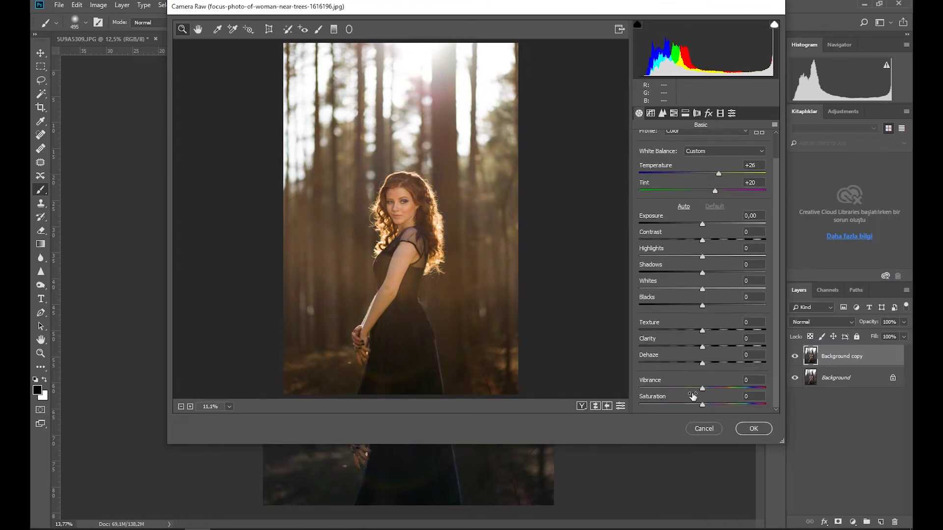
left_click(679, 405)
left_click_drag(681, 407, 693, 405)
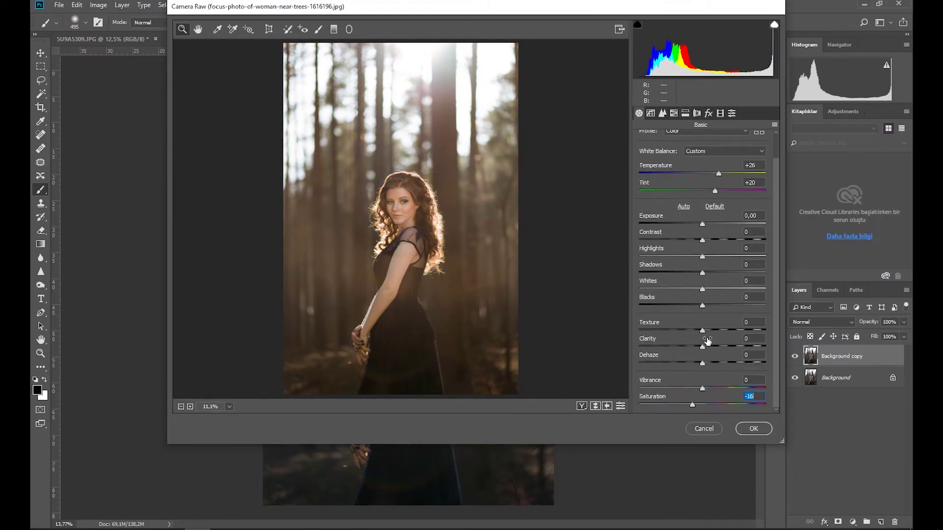
Set Dehaze to +38, Texture to +18, Clarity to -7, Blacks to -3 and Highlights to +51 in the basic adjustments
left_click_drag(716, 364, 726, 363)
mouse_move(704, 331)
left_mouse_down()
mouse_move(715, 330)
mouse_move(696, 346)
left_mouse_up()
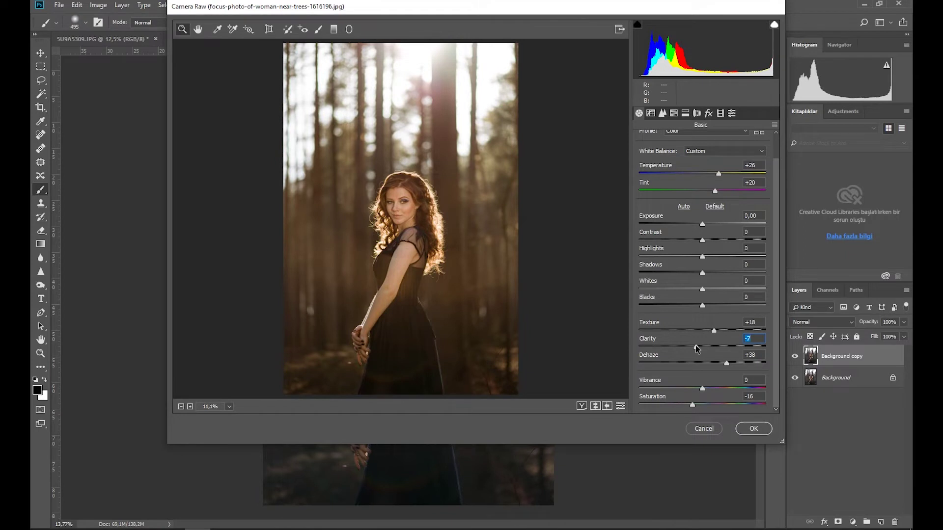
left_click_drag(702, 306, 700, 307)
left_click_drag(703, 256, 724, 256)
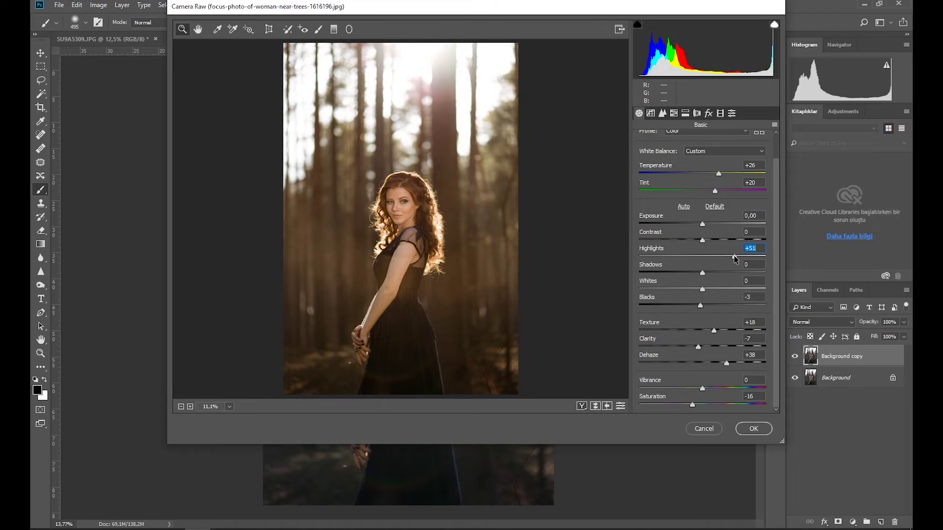
Set luminance noise reduction to 20 and sharpen the photo with Amount 58 and Masking 43
left_click(662, 113)
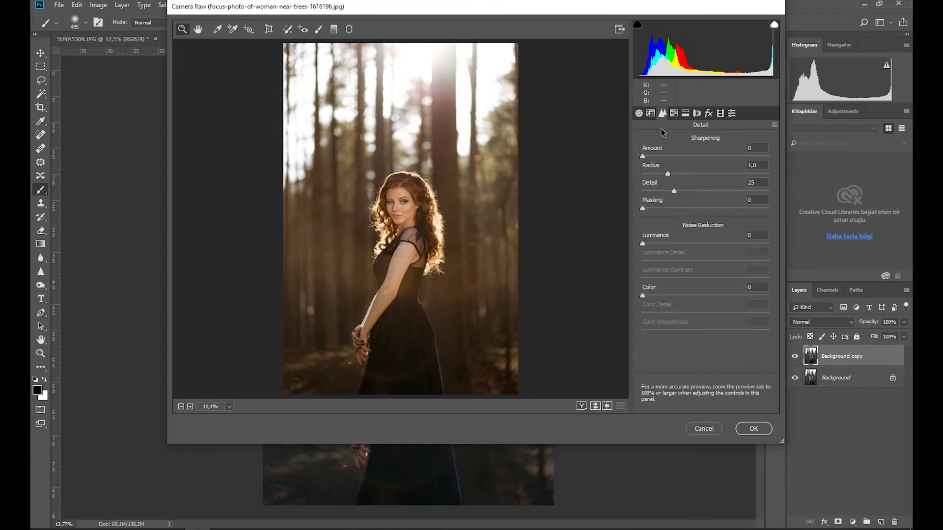
left_click(668, 243)
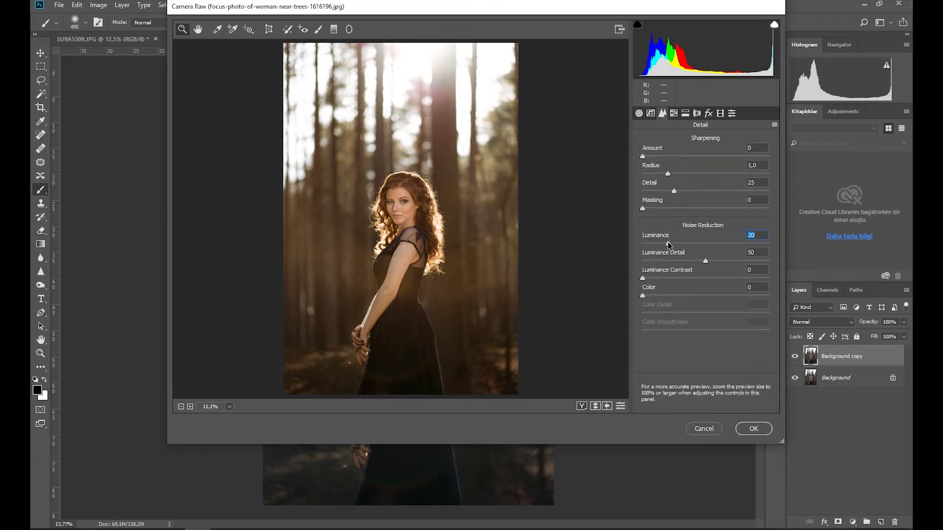
left_click(691, 156)
left_click(696, 209)
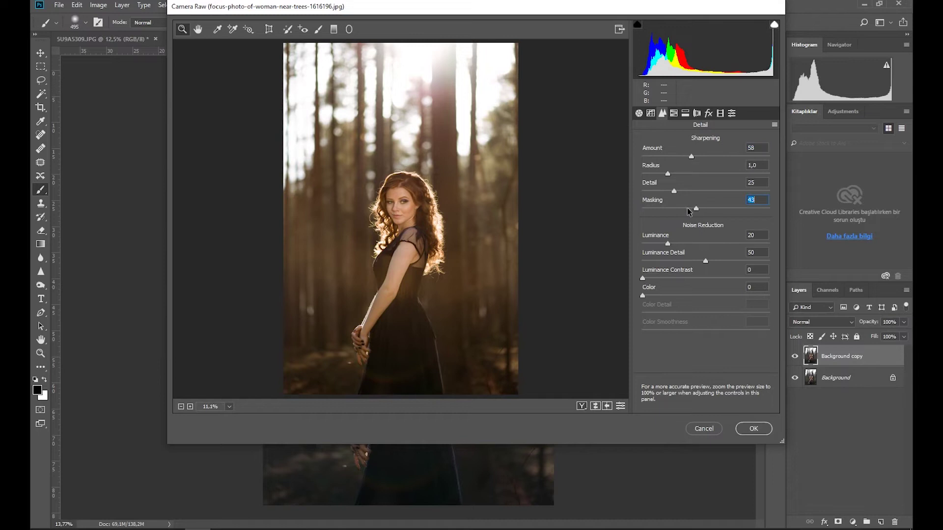
Adjust the split-toning highlights to a hue of about 207 and a saturation of 26
left_click(674, 113)
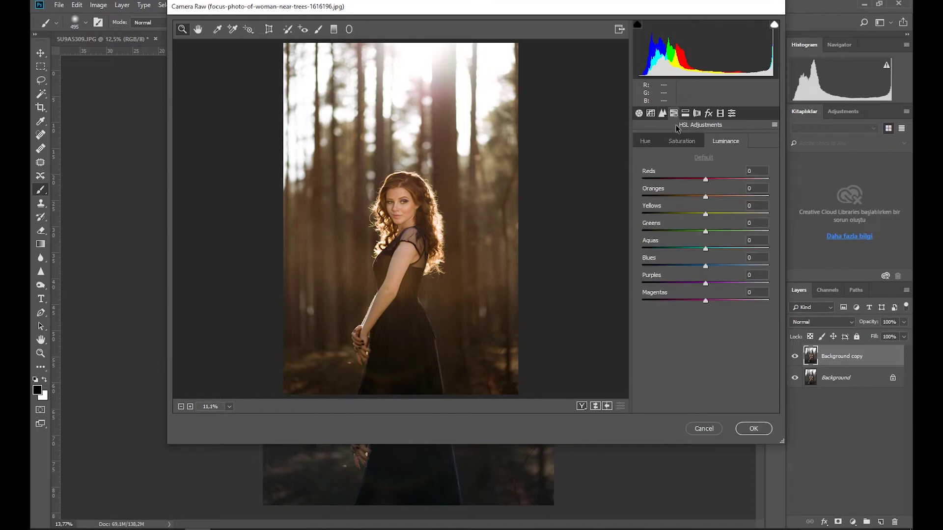
left_click(685, 113)
left_click_drag(699, 156, 663, 175)
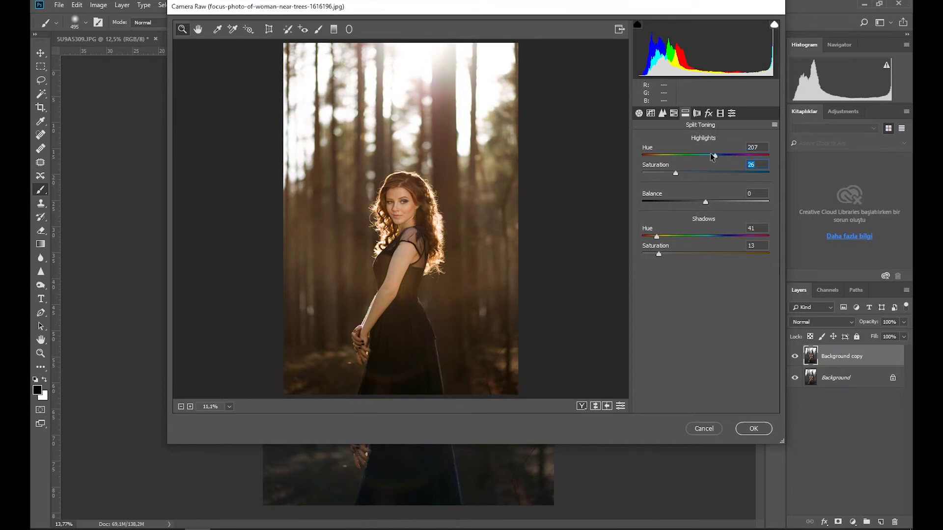
mouse_move(713, 156)
left_mouse_down()
mouse_move(658, 156)
mouse_move(714, 160)
left_mouse_up()
In the HSL saturation adjustments, reduce Greens, Aquas, Blues and Yellows to -100 and fine-tune Oranges
left_click(674, 113)
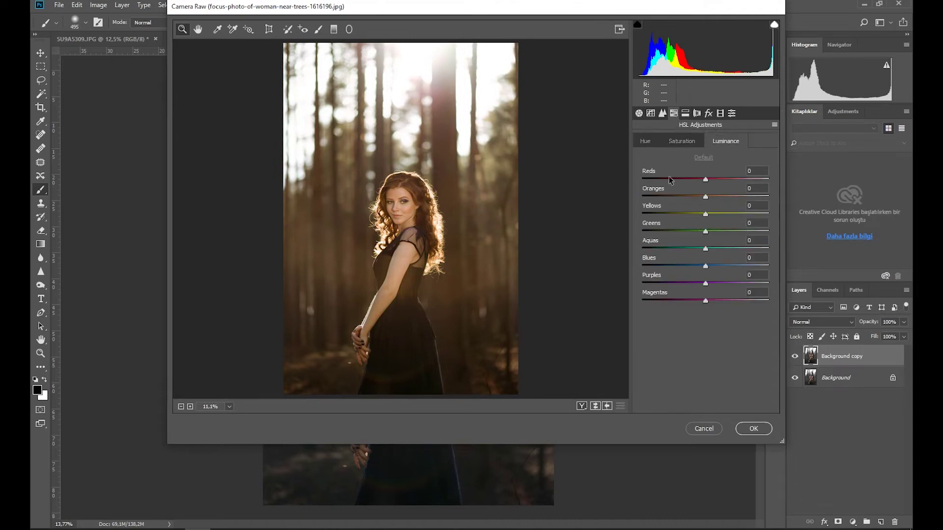
left_click(681, 141)
left_click_drag(702, 229, 602, 236)
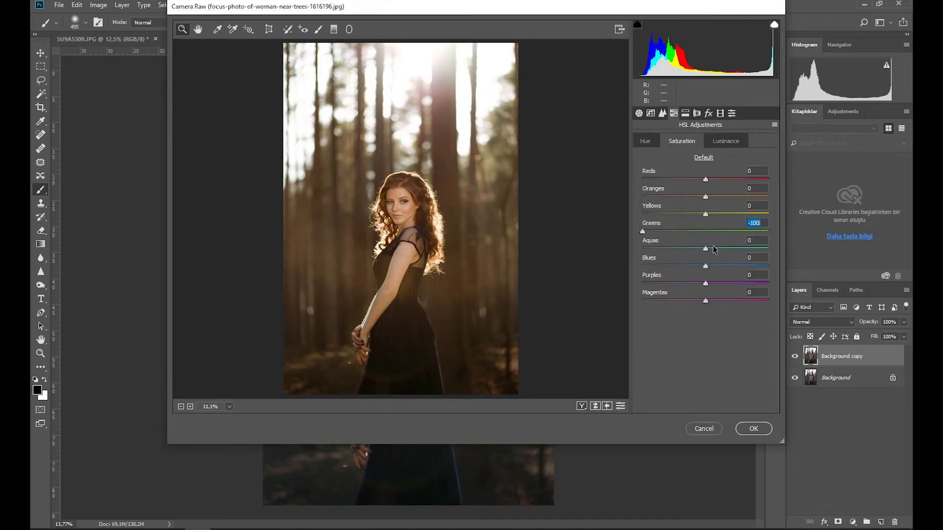
left_click_drag(705, 249, 639, 252)
left_click_drag(701, 266, 643, 265)
left_click_drag(727, 215, 619, 220)
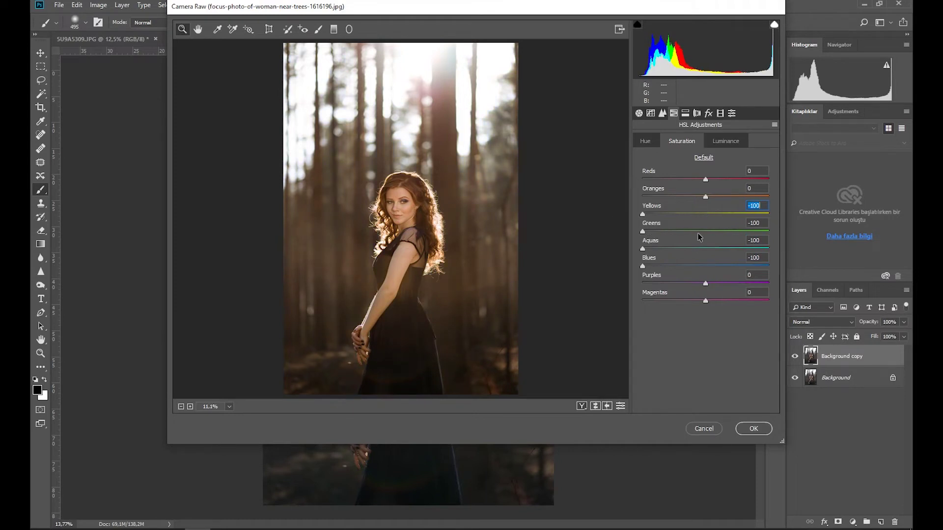
left_click_drag(720, 197, 700, 199)
Refine the basic adjustments with Shadows -23, Whites +24, Blacks -2, Texture +34 and Temperature +32
left_click(639, 113)
left_click_drag(704, 271, 717, 290)
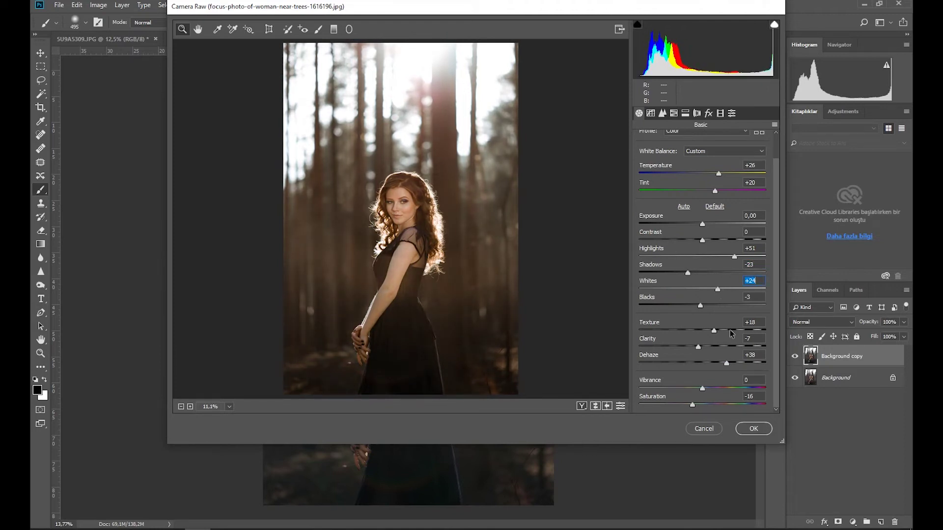
left_click_drag(730, 331, 701, 306)
left_click_drag(718, 176, 722, 176)
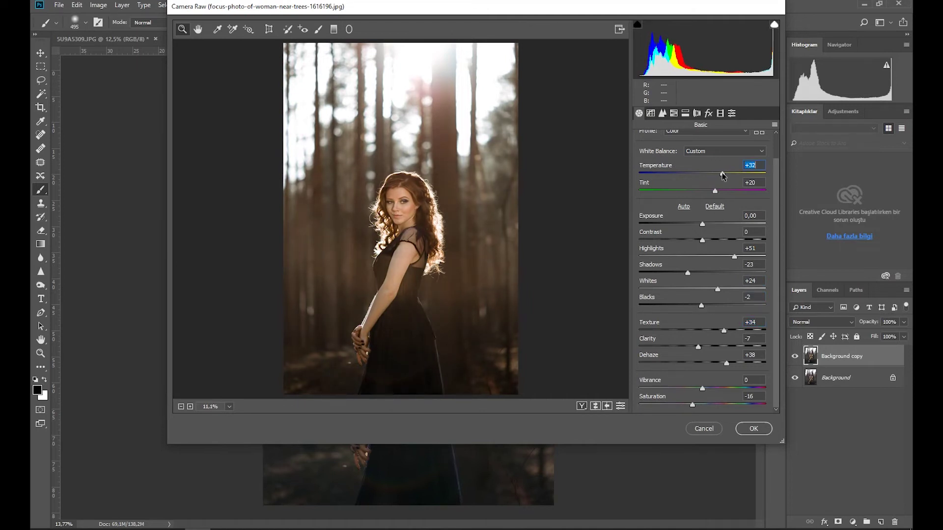
Raise Contrast to about +15, fine-tune Vibrance and apply the Camera Raw filter
left_click(715, 241)
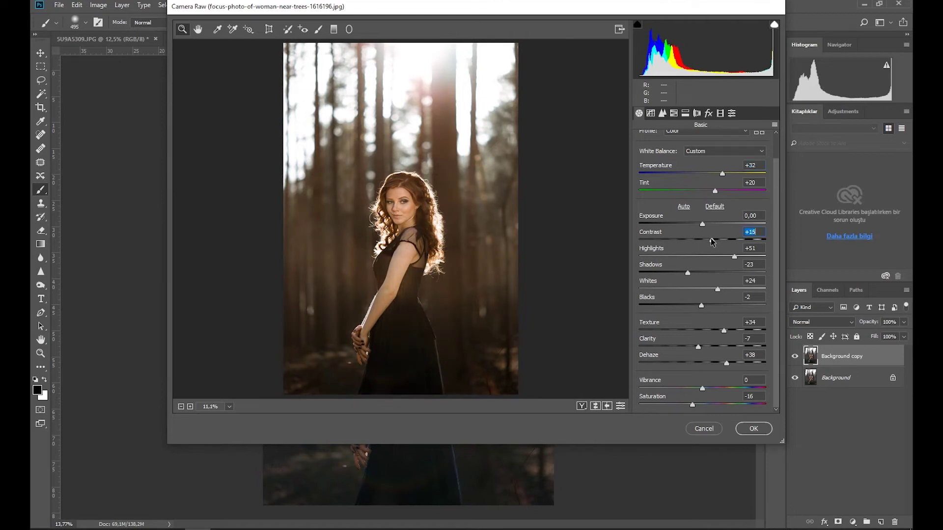
left_click(718, 389)
mouse_move(718, 389)
left_mouse_down()
mouse_move(687, 389)
mouse_move(704, 390)
left_mouse_up()
left_click(753, 429)
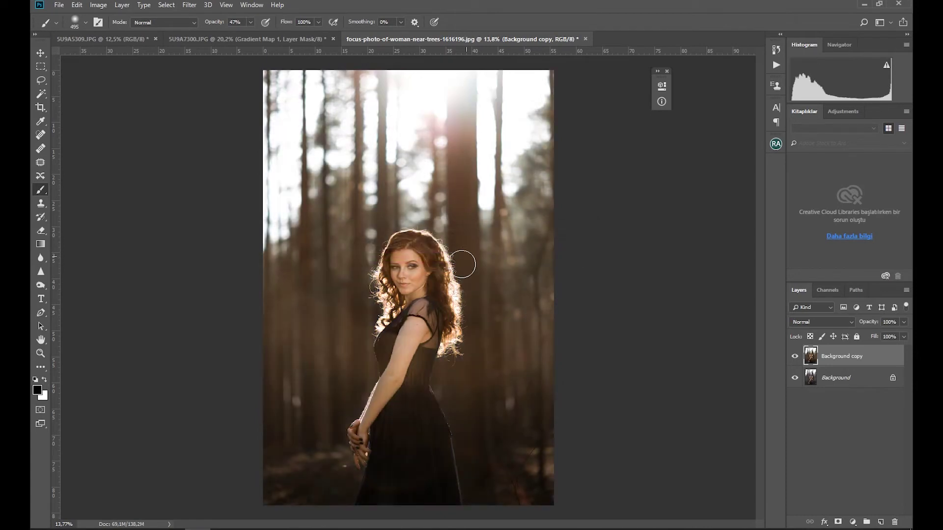
Add a Gradient Map adjustment layer above Background copy using the Violet, Orange preset
scroll(425, 308, "down", 5)
scroll(424, 308, "up", 3)
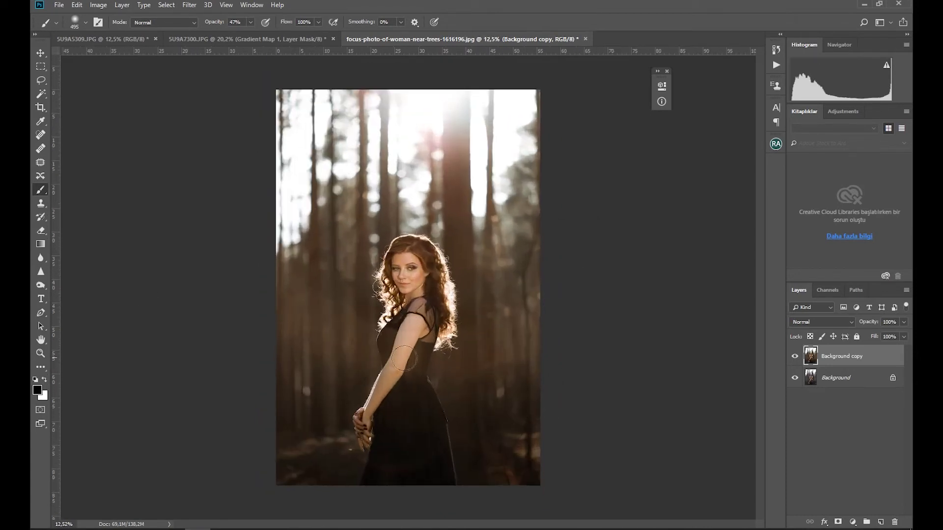
left_click(853, 522)
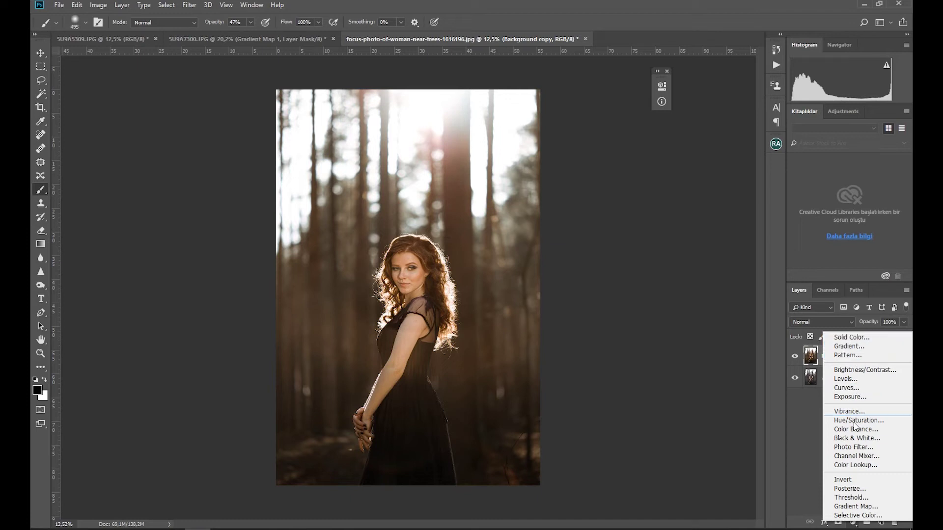
left_click(859, 505)
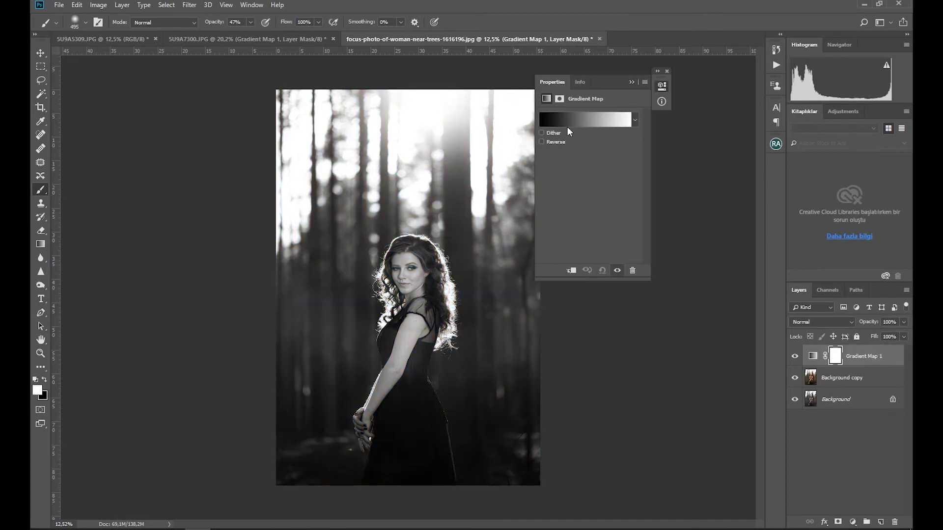
left_click(549, 119)
left_click(610, 232)
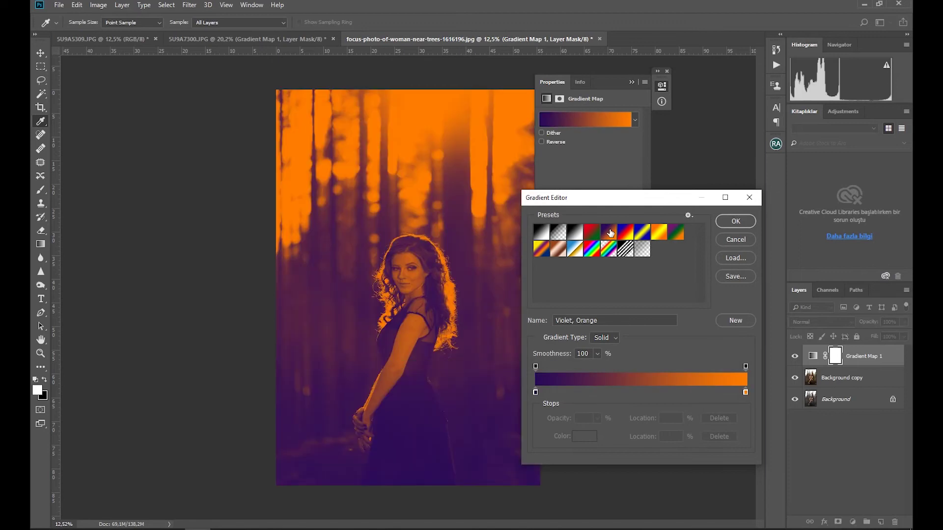
left_click(734, 221)
left_click(632, 82)
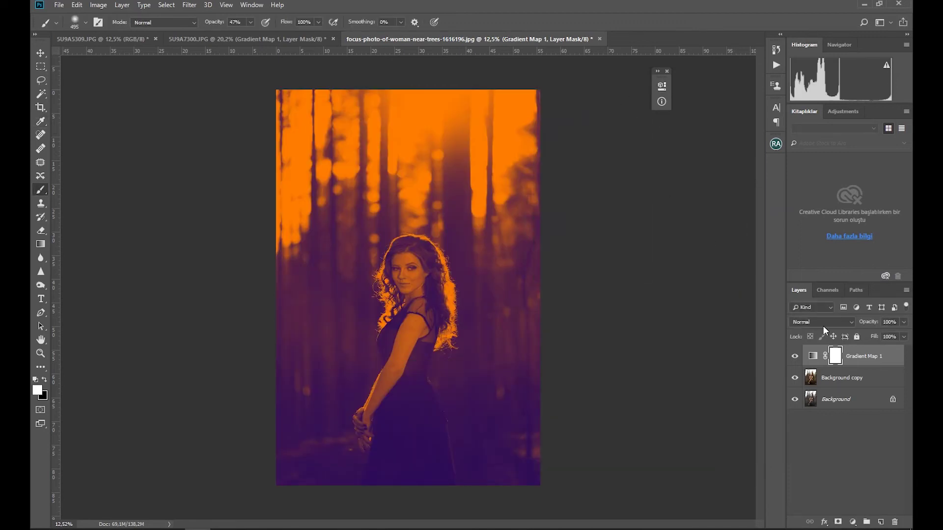
Blend the violet-orange gradient map in Color mode at 14% opacity
left_click(821, 322)
left_click(804, 304)
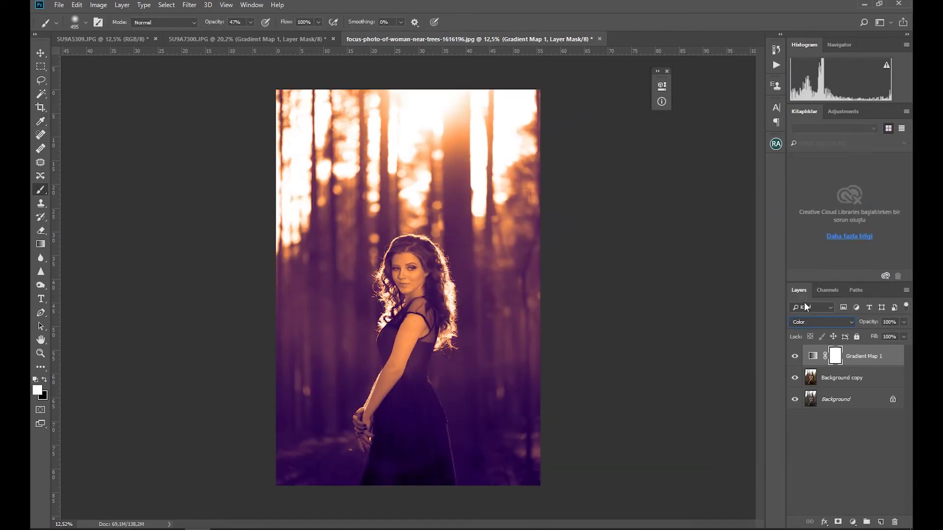
left_click(902, 322)
left_click_drag(861, 337, 868, 336)
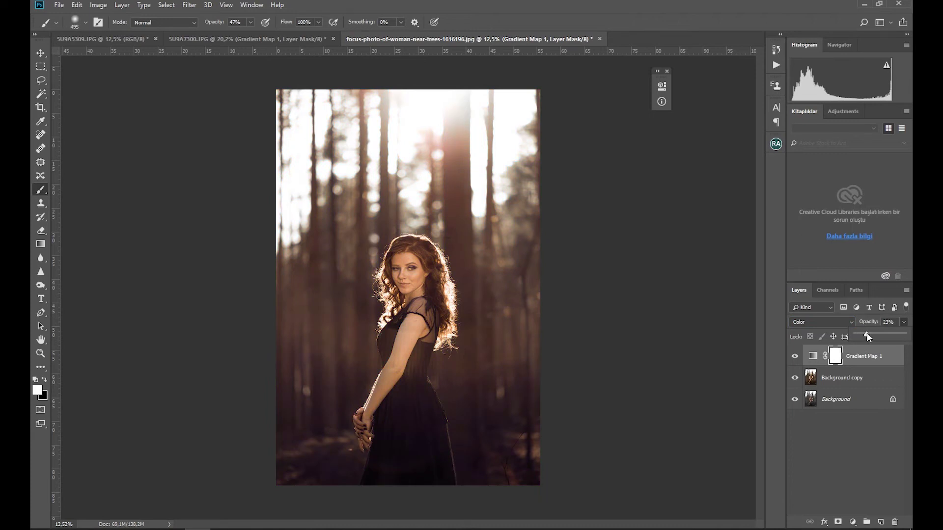
Add a second Gradient Map adjustment layer in black to white and strongly reduce its opacity for a subtle effect
left_click(40, 353)
left_click(495, 331)
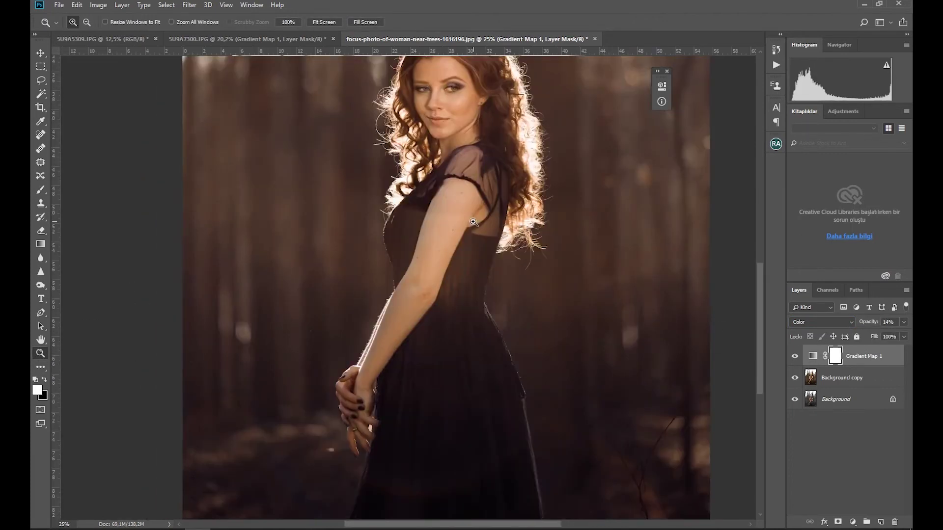
left_click(480, 230, "alt")
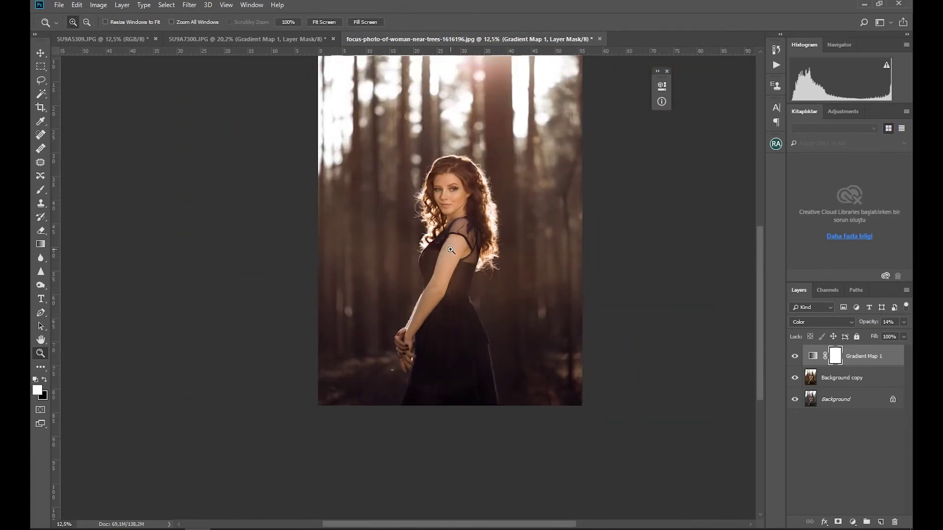
left_click_drag(451, 260, 449, 267)
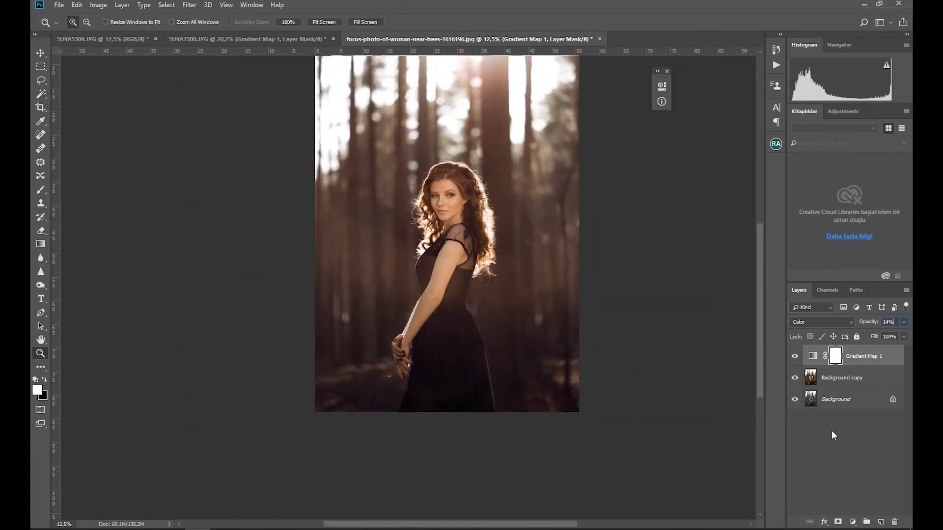
left_click(853, 522)
left_click(855, 506)
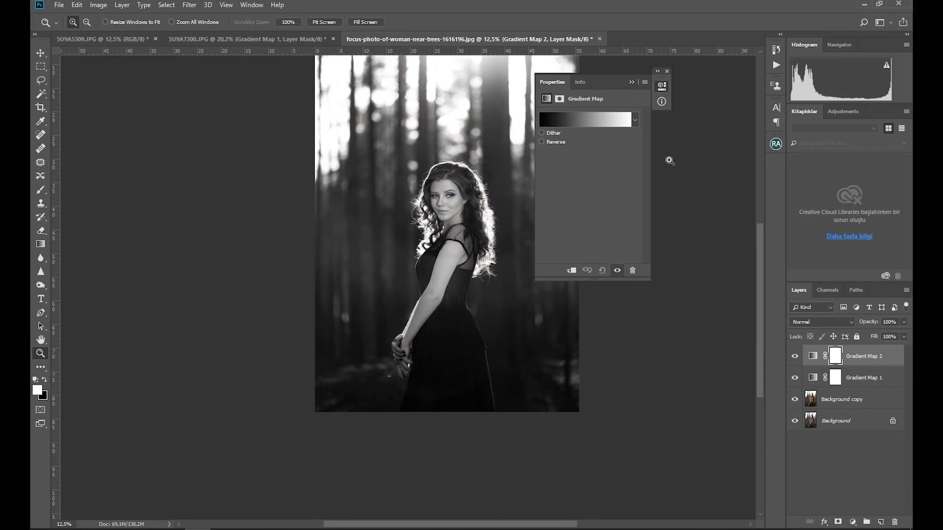
left_click(632, 83)
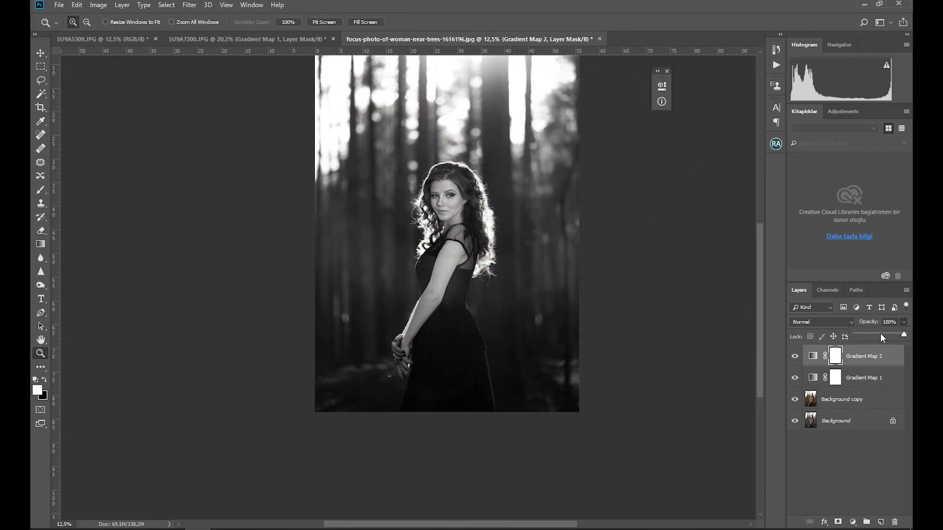
left_click(869, 336)
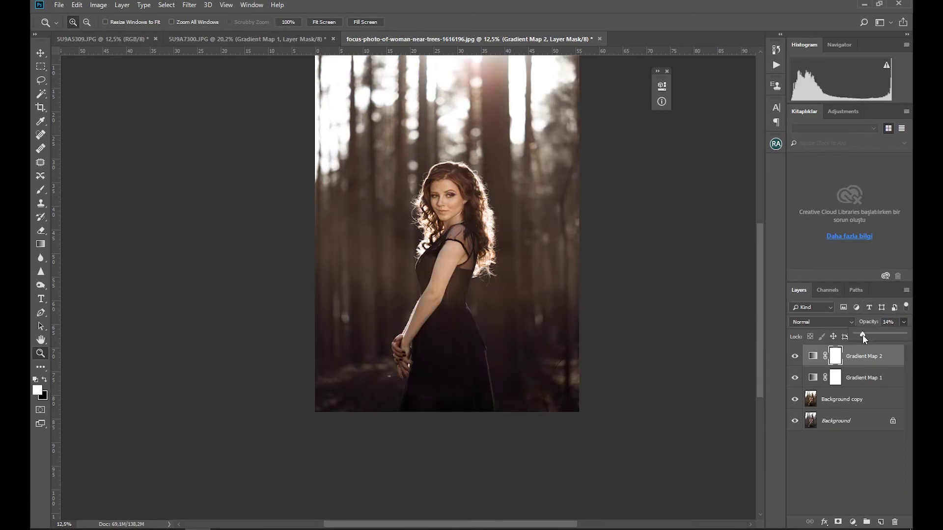
left_click_drag(861, 335, 855, 335)
left_click(871, 335)
Add a Color Balance adjustment layer, set the midtones' Cyan–Red to -10 and fine-tune their Yellow–Blue balance
left_click(853, 522)
left_click(854, 435)
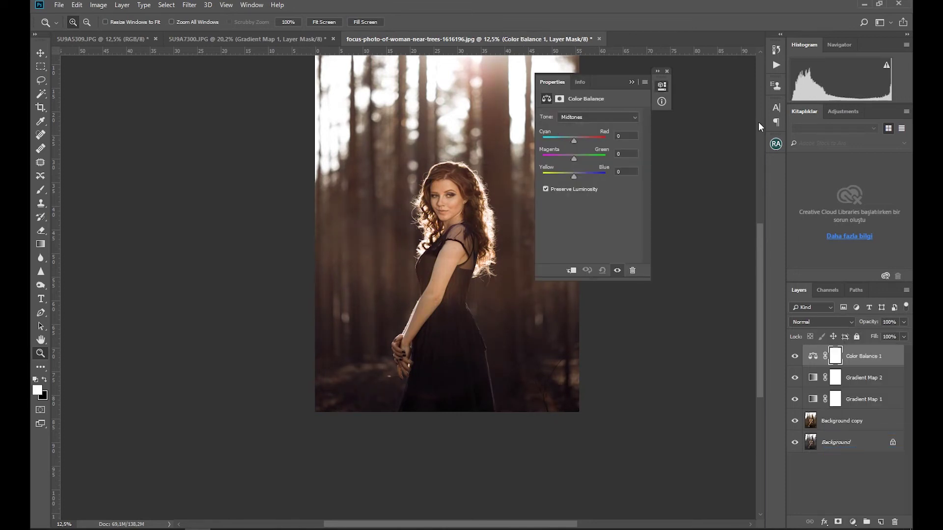
left_click_drag(569, 176, 578, 176)
left_click_drag(574, 142, 577, 141)
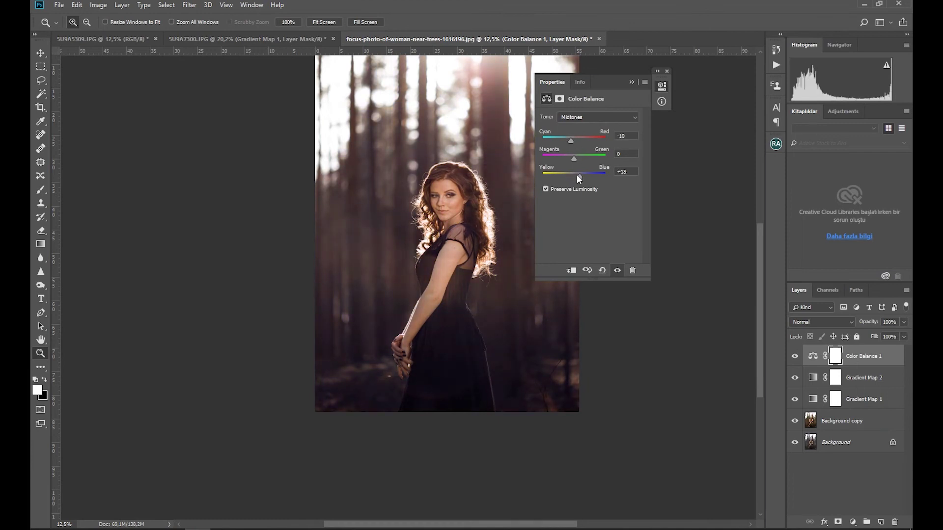
mouse_move(577, 175)
left_mouse_down()
mouse_move(568, 156)
mouse_move(578, 160)
mouse_move(573, 176)
left_mouse_up()
Set the Color Balance shadows to +5 on the Yellow–Blue scale, keeping Cyan–Red at 0
left_click(571, 118)
left_click(572, 124)
left_click_drag(577, 174, 573, 178)
left_click_drag(573, 174, 577, 175)
left_click_drag(578, 139, 574, 138)
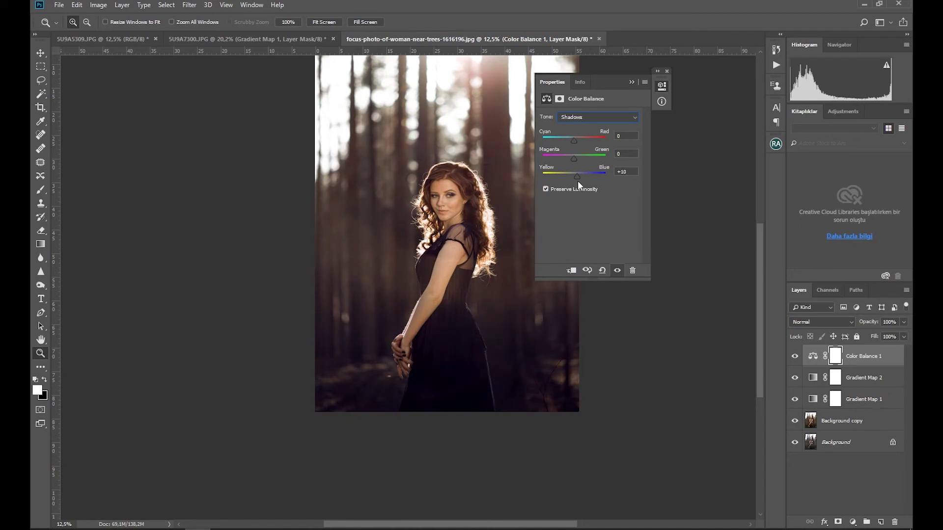
left_click_drag(577, 176, 575, 175)
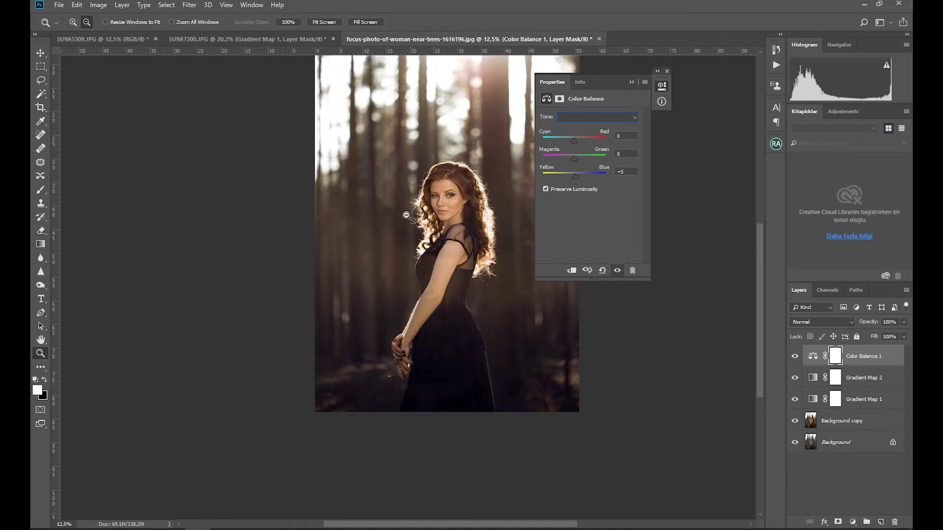
key("ctrl+minus")
left_click(632, 82)
Add a Vibrance adjustment layer above the Color Balance layer and set Vibrance to +27, keeping Saturation at 0
left_click(449, 231)
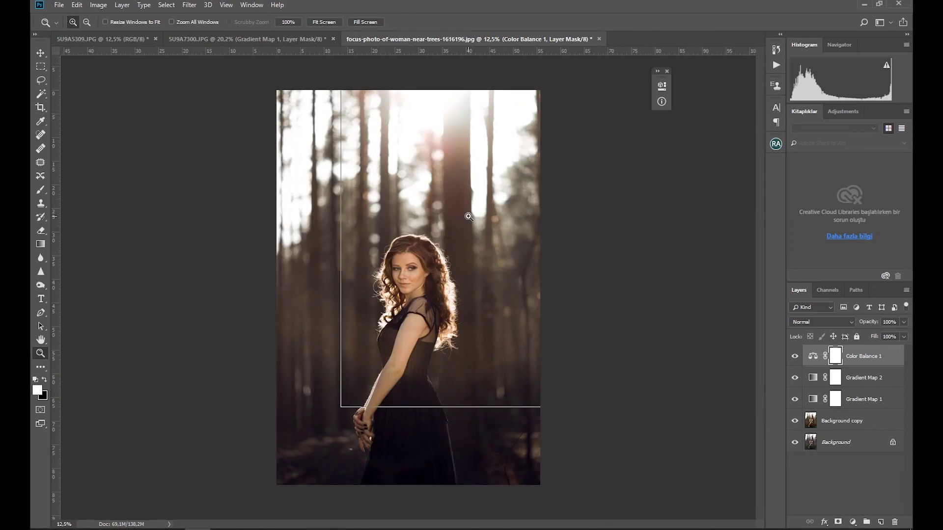
left_click(449, 231)
left_click(449, 231, "alt")
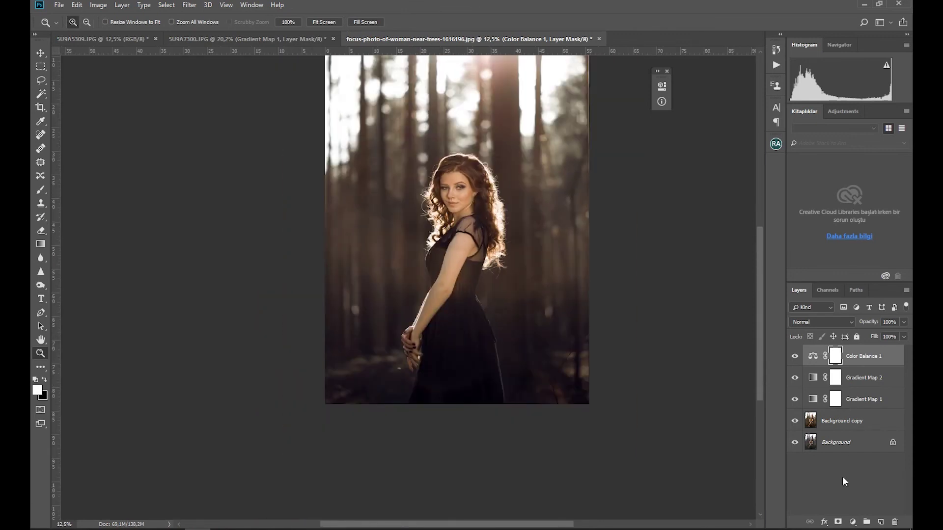
left_click(854, 522)
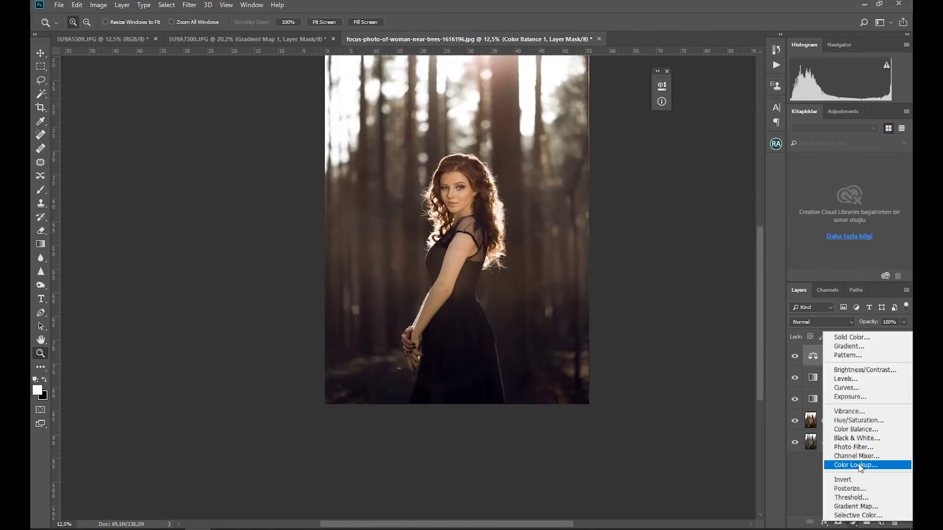
left_click(847, 415)
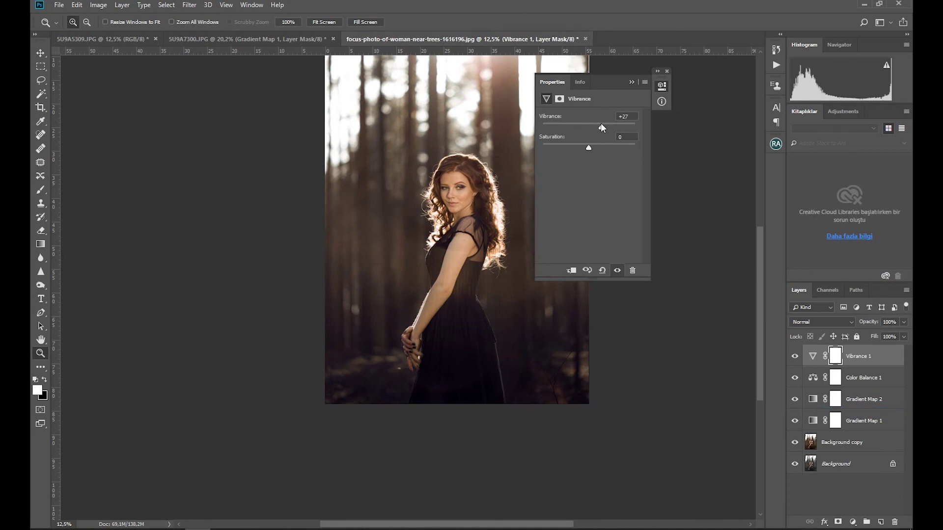
left_click_drag(588, 147, 603, 148)
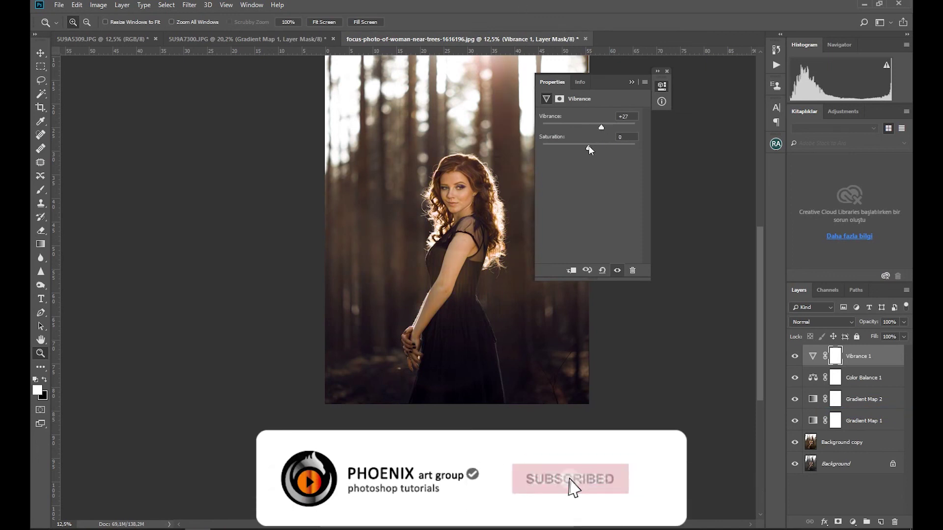
left_click(632, 82)
Merge all adjustment layers with the Background copy into one layer and toggle its visibility to compare with the original
scroll(399, 240, "down", 1)
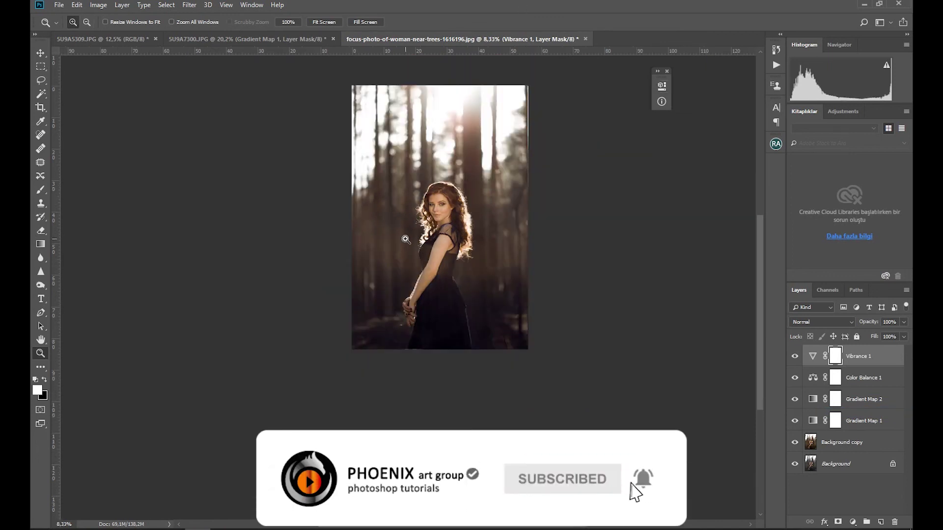
left_click_drag(406, 237, 366, 263)
scroll(367, 262, "up", 1)
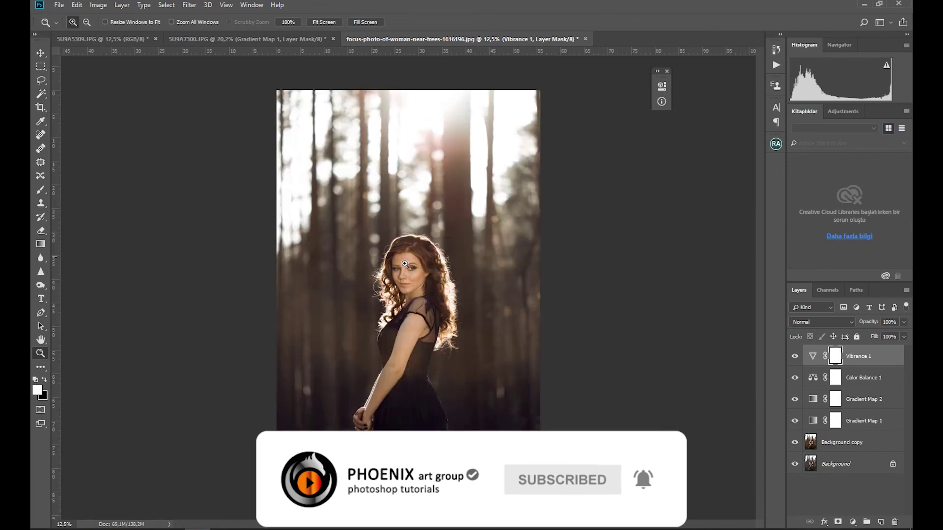
left_click(859, 444, "shift")
right_click(859, 446)
left_click(799, 313)
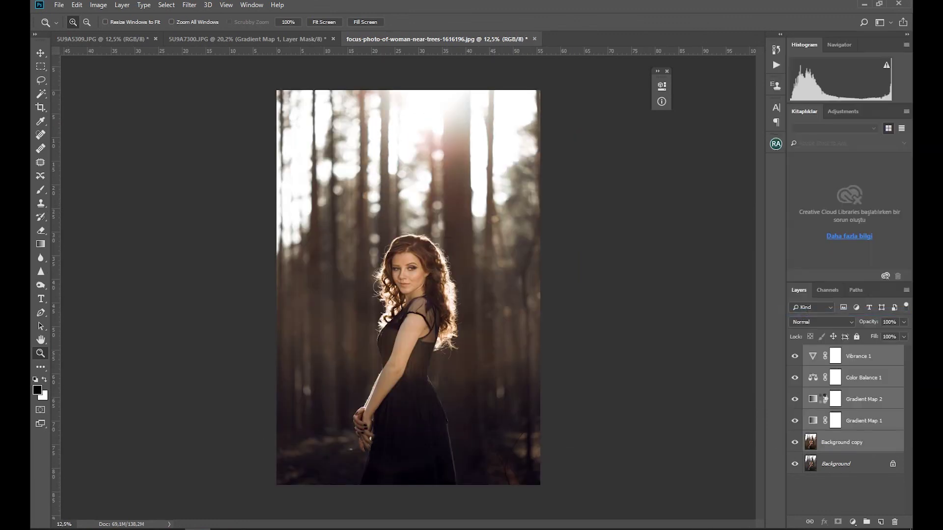
left_click(795, 356)
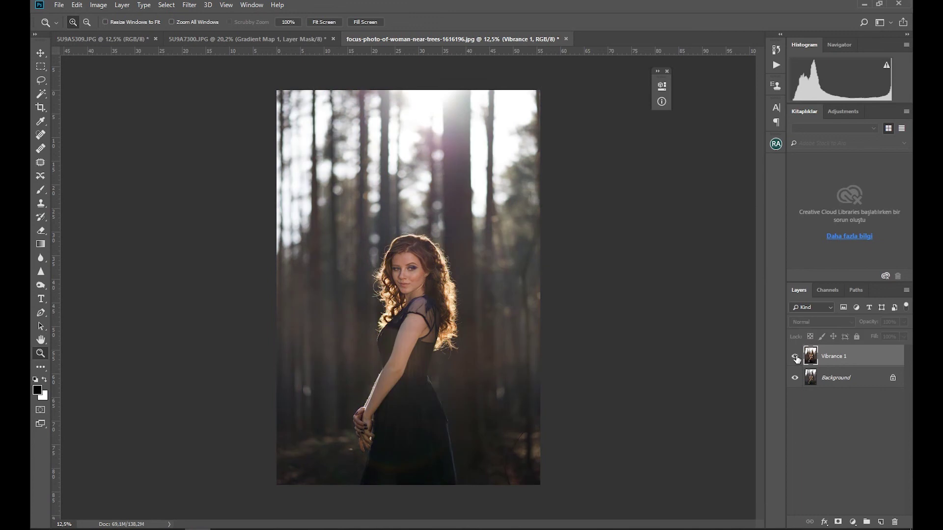
left_click(795, 357)
Add a Solid Color fill layer in very dark red (#1b0000) above the merged layer and set its blend mode to Exclusion
left_click(853, 522)
left_click(838, 337)
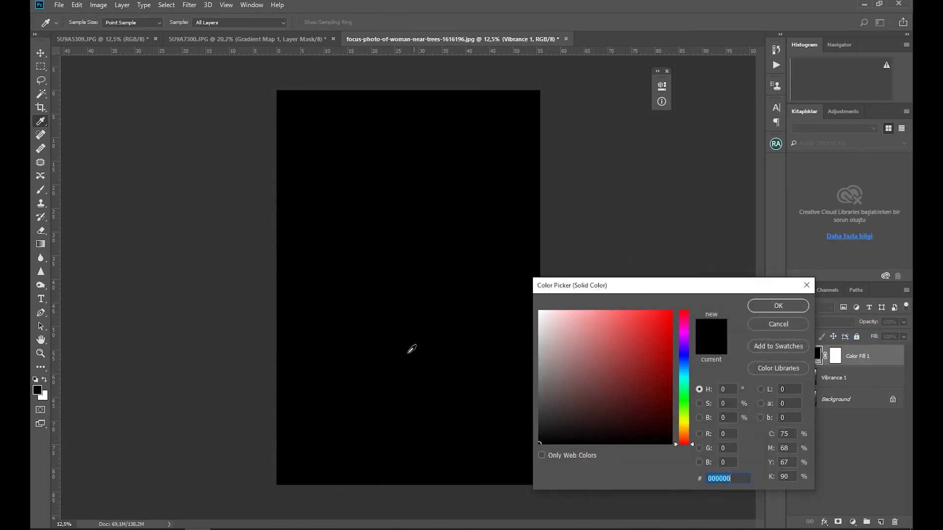
left_click(655, 427)
left_click(782, 306)
left_click(821, 323)
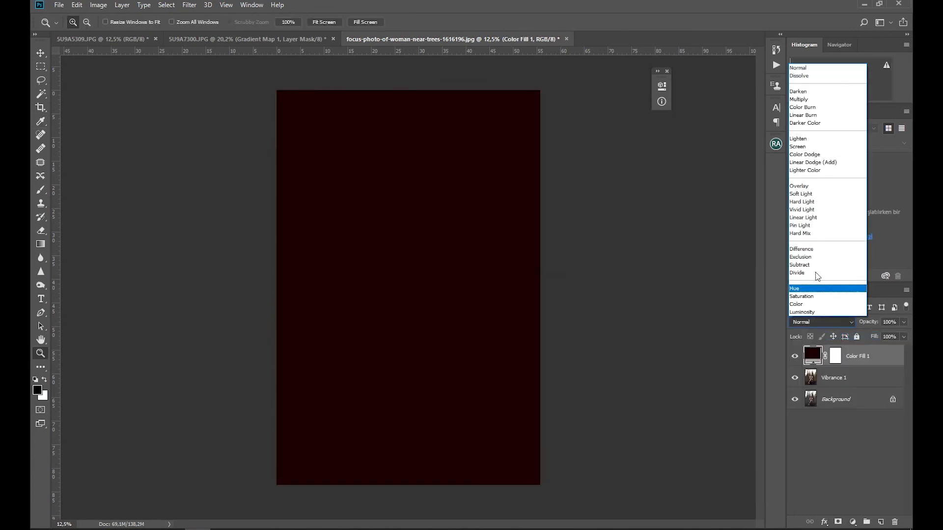
left_click(808, 258)
Change the Exclusion fill layer's color to a dark olive-yellow with a hue of about 45° and full saturation
double_click(813, 355)
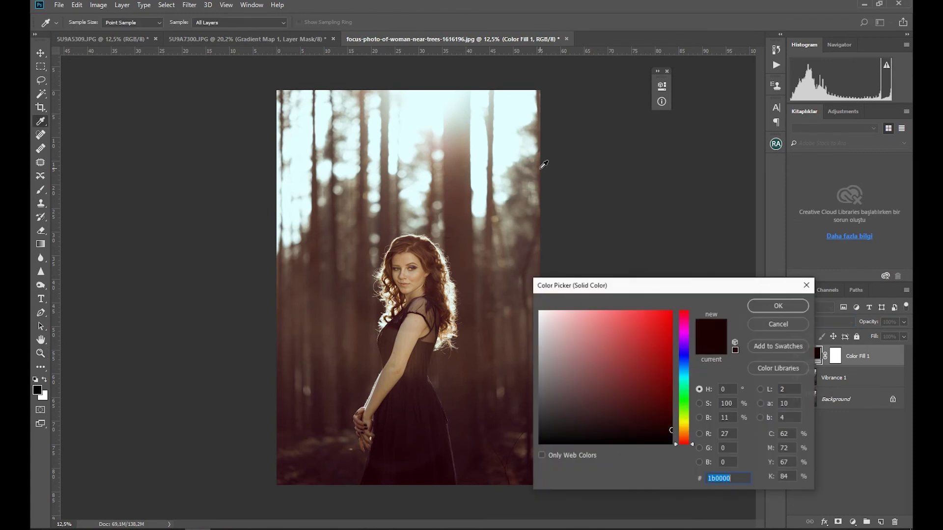
left_click(685, 358)
left_click(687, 429)
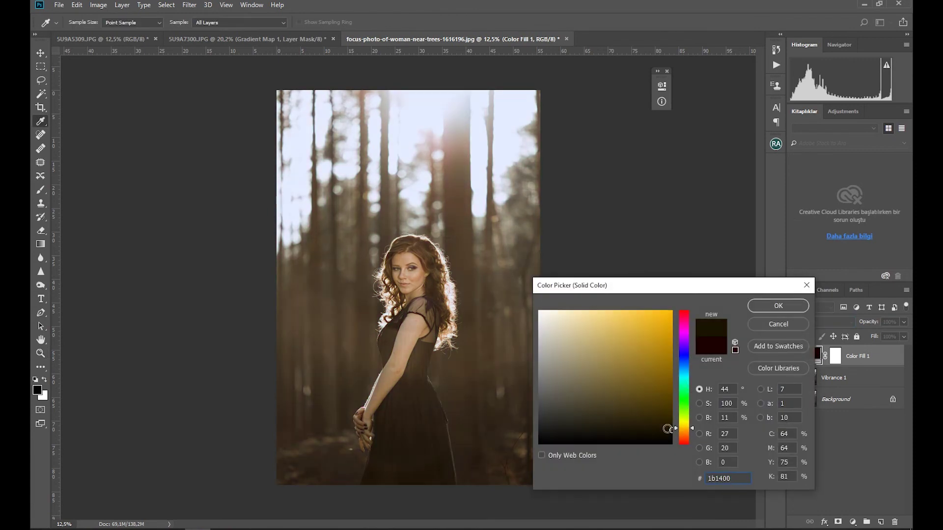
left_click_drag(688, 435, 686, 430)
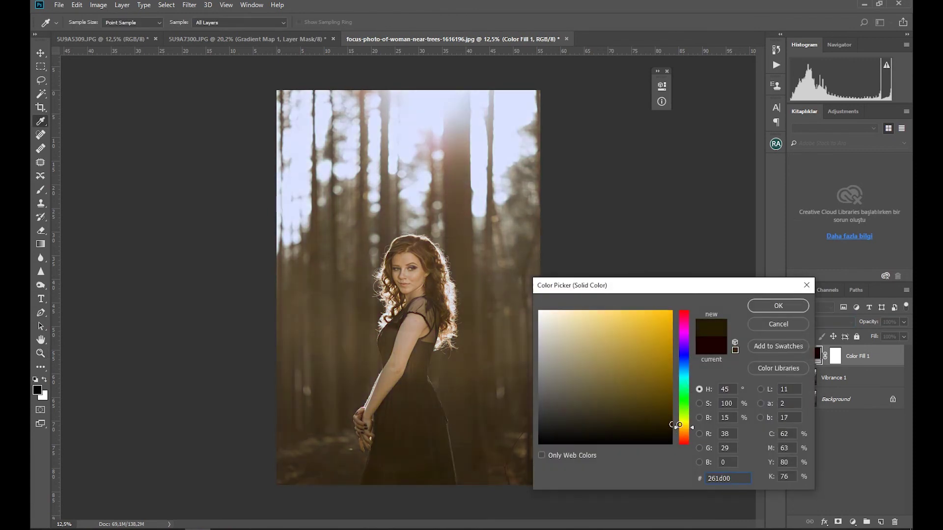
left_click(769, 312)
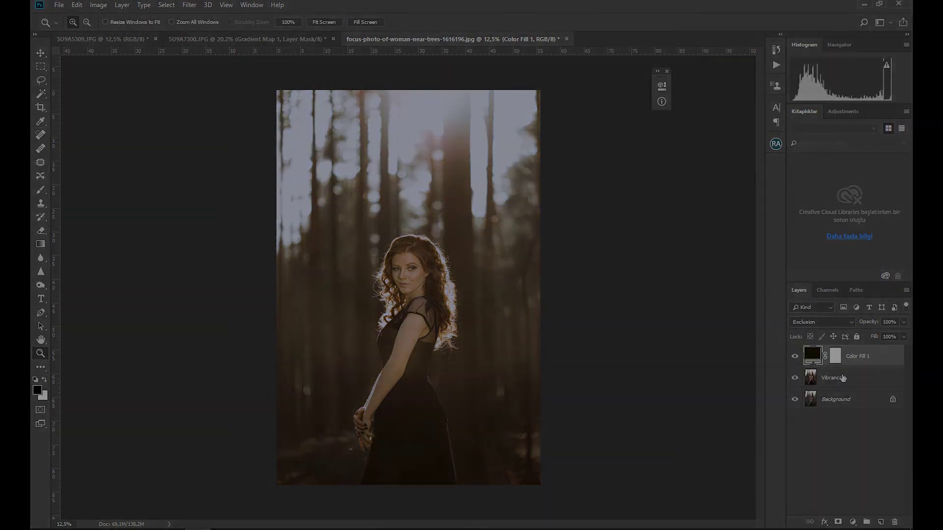